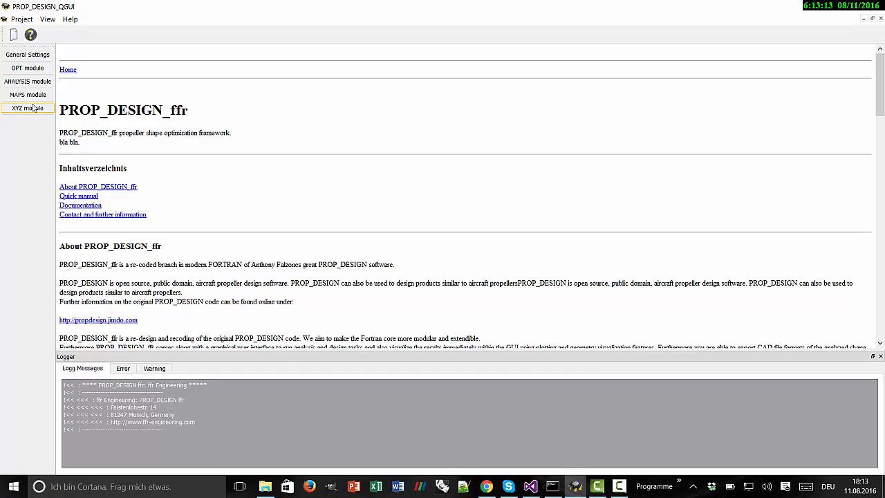
- Expand the OPT, ANALYSIS, MAPS, XYZ and General Settings sections to reveal their tools
click(33, 69)
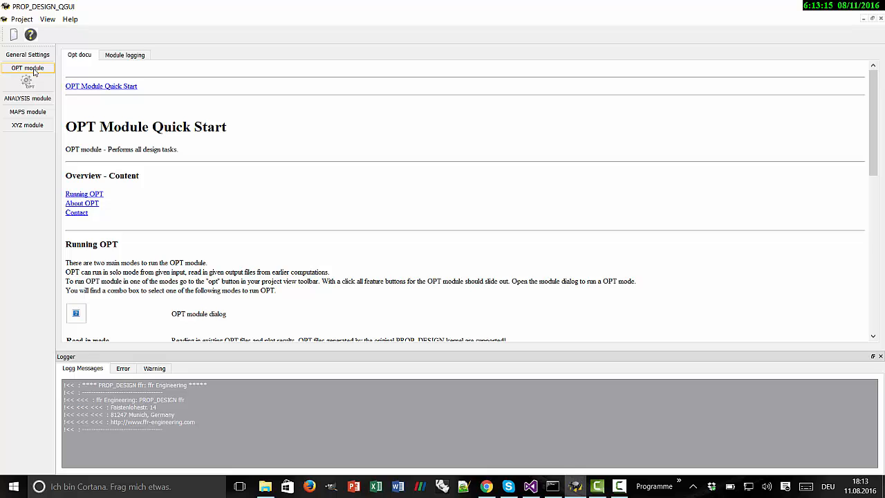
click(31, 98)
click(31, 129)
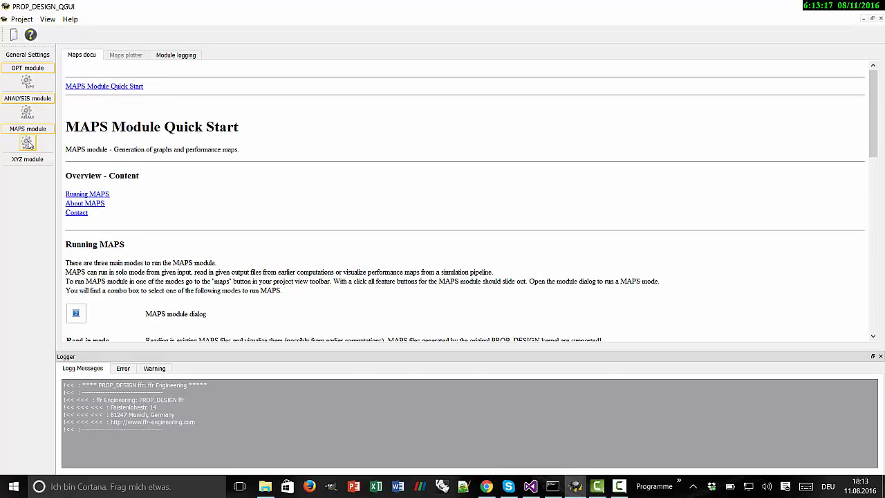
click(27, 159)
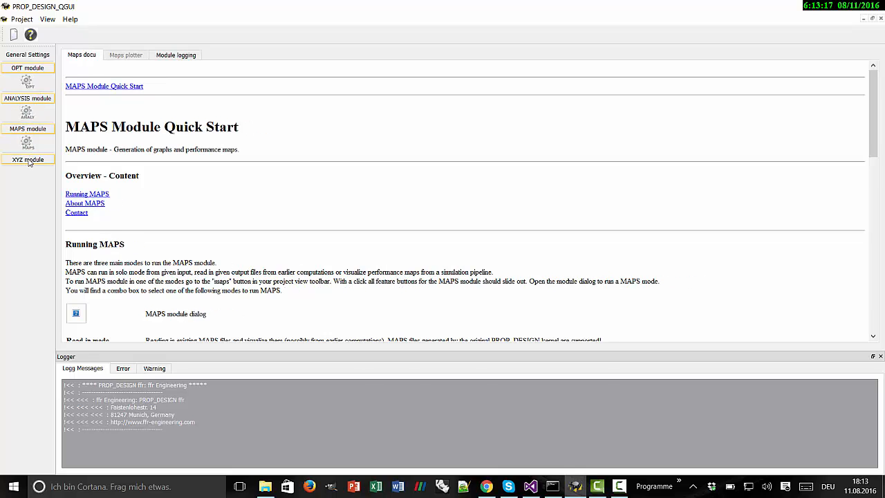
click(14, 57)
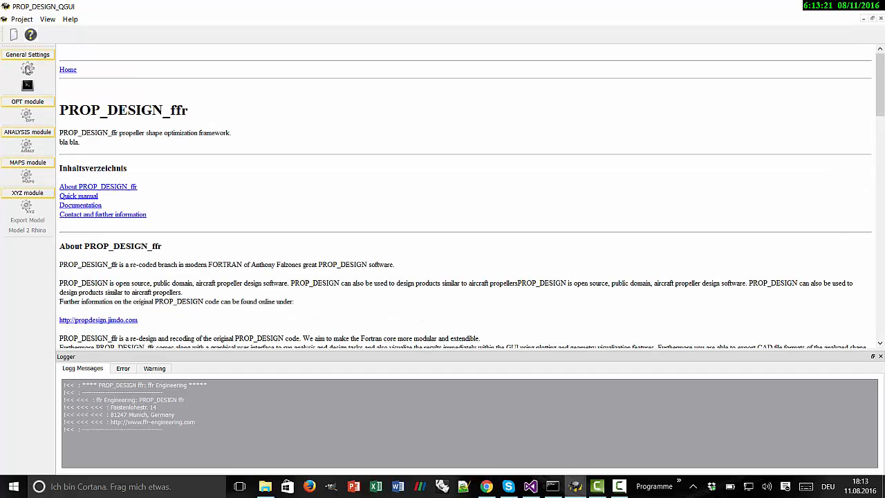
- Hide and restore the logger, and view the program's About information
click(29, 86)
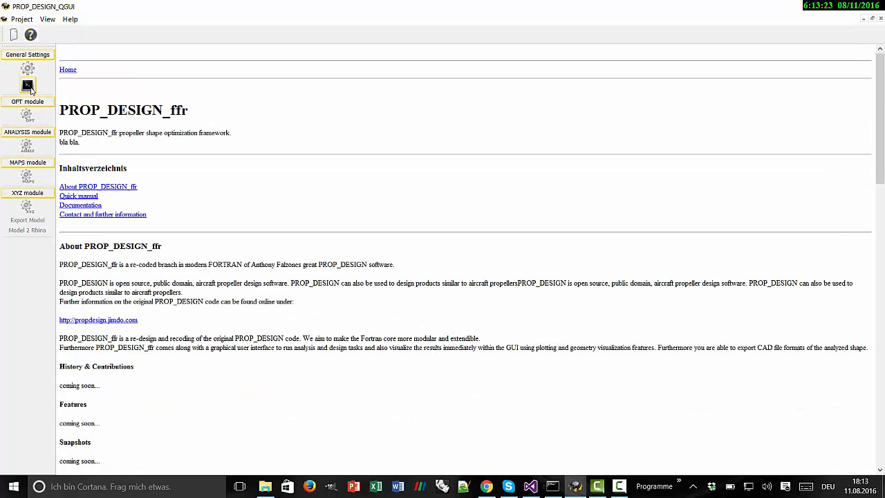
click(29, 87)
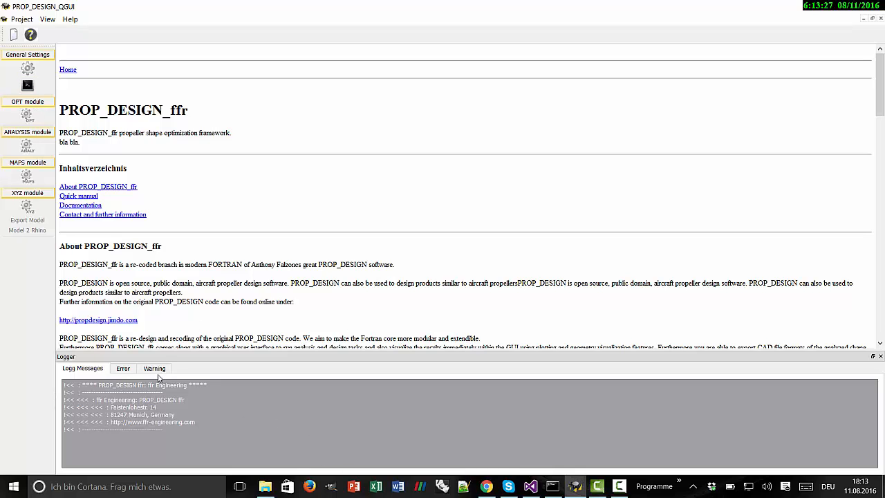
click(30, 37)
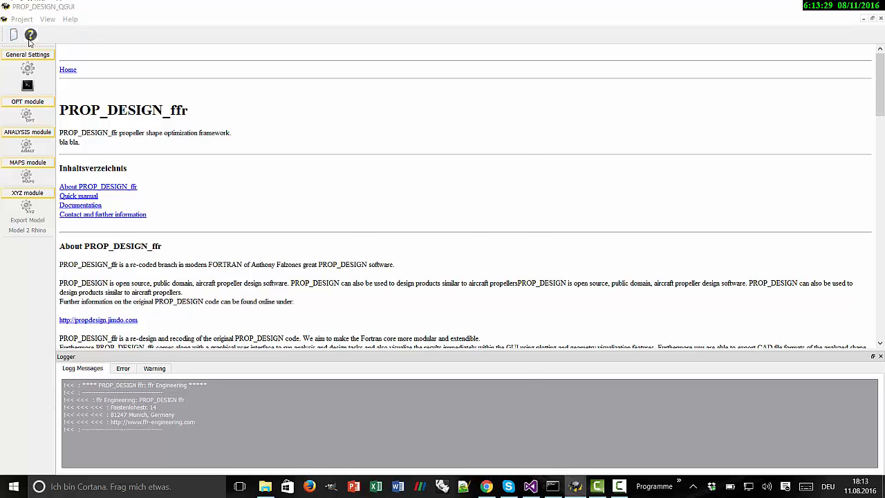
drag(453, 106, 406, 89)
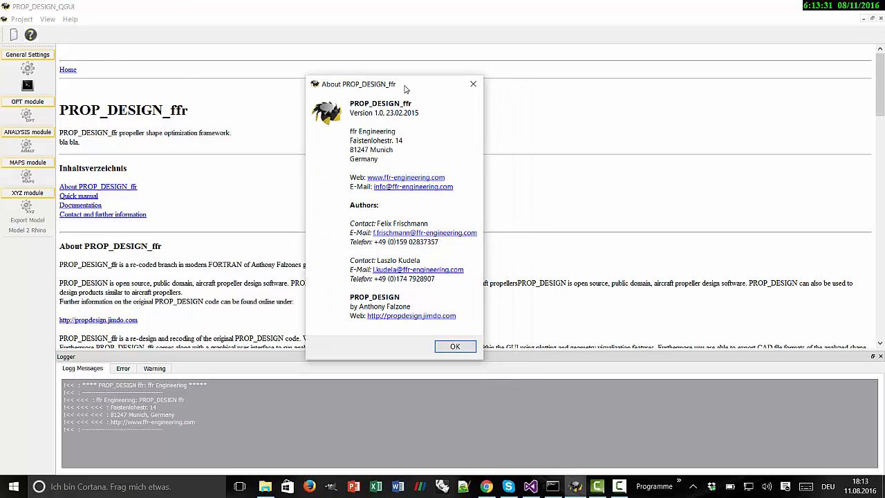
click(474, 84)
- Collapse General Settings, open and widen the OPT module's input editor, and view its module logging and mode options
click(32, 58)
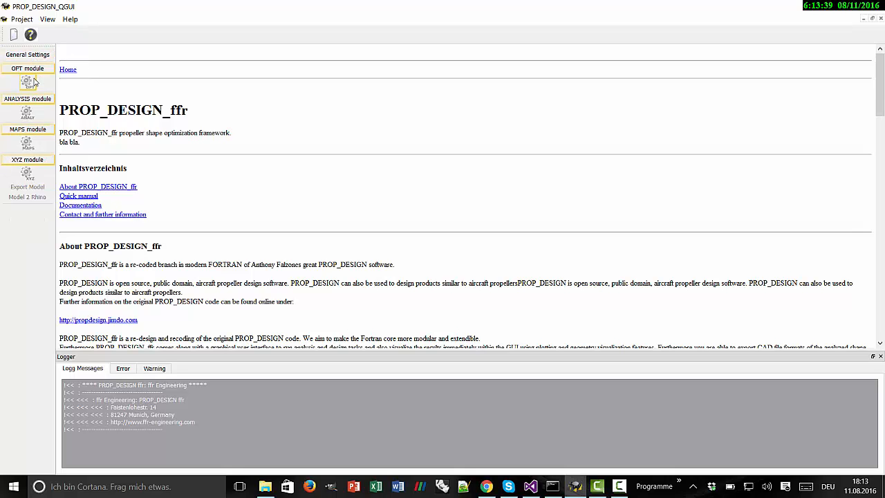
click(28, 83)
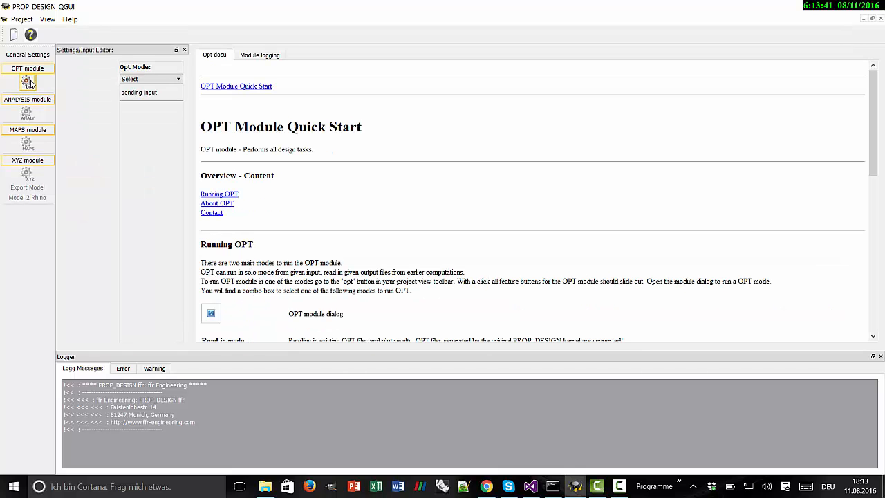
drag(186, 98, 223, 91)
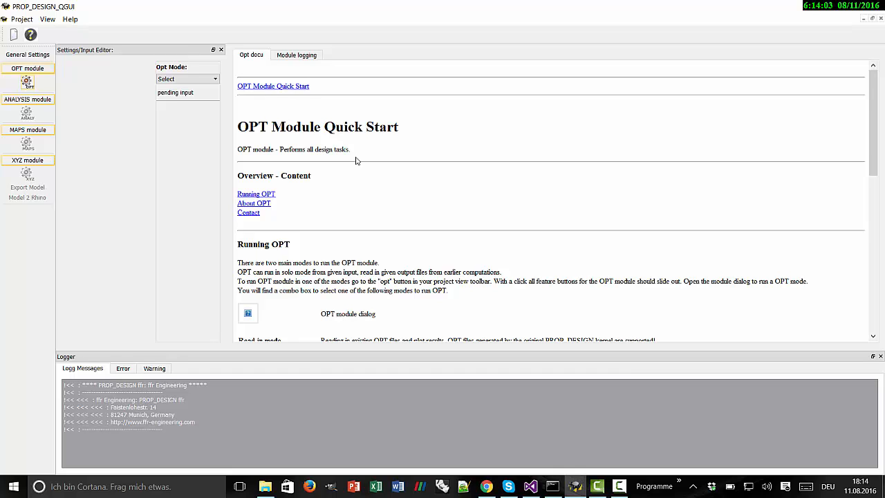
click(310, 59)
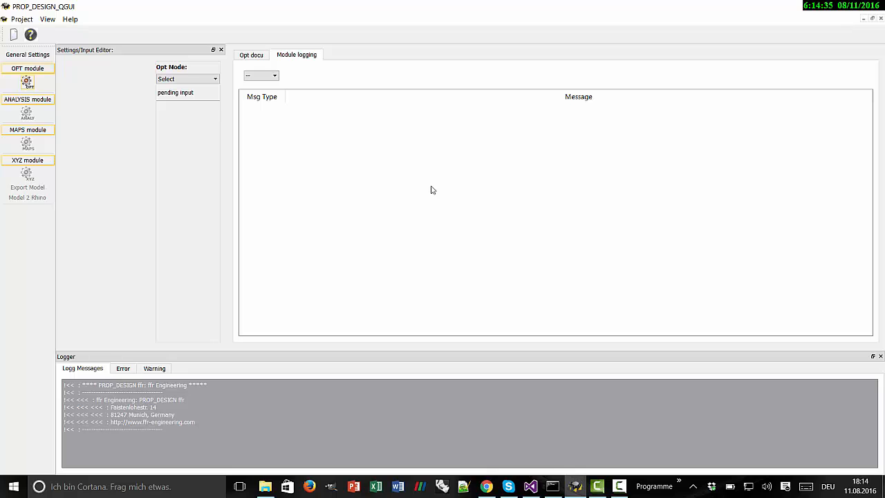
click(216, 80)
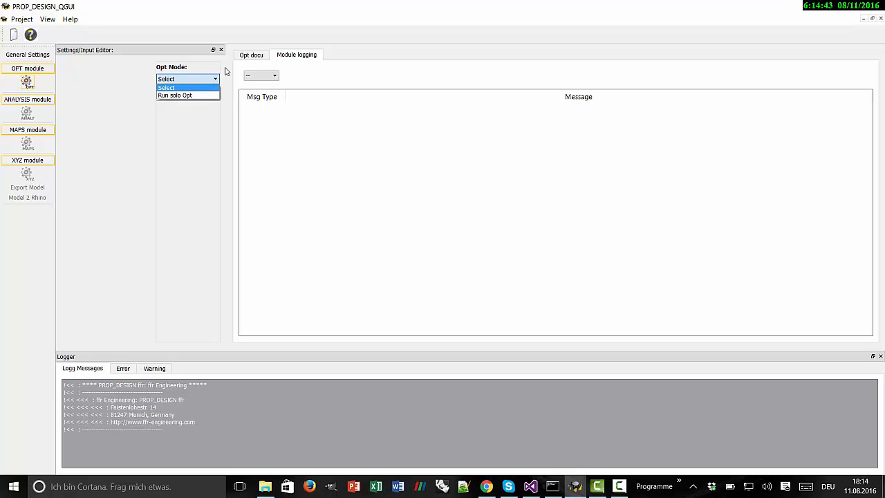
click(226, 71)
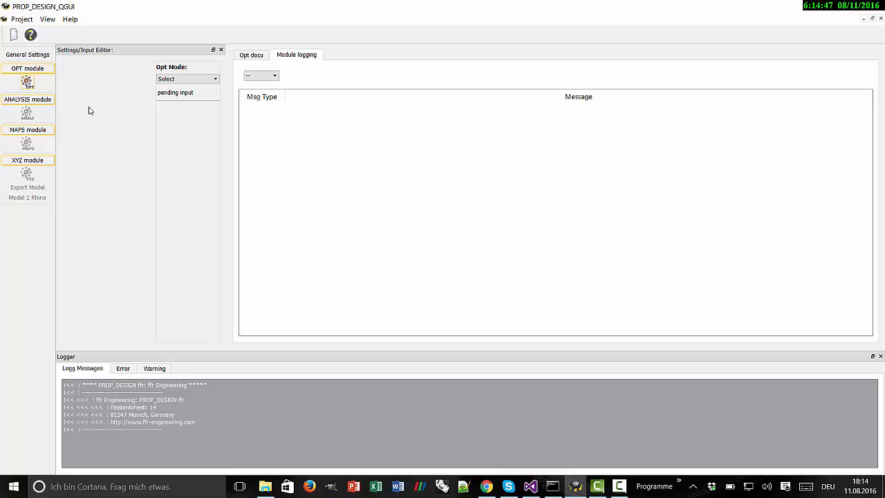
- Open the MAPS module's input editor in Run solo Maps mode and widen it to show the full input values
click(31, 146)
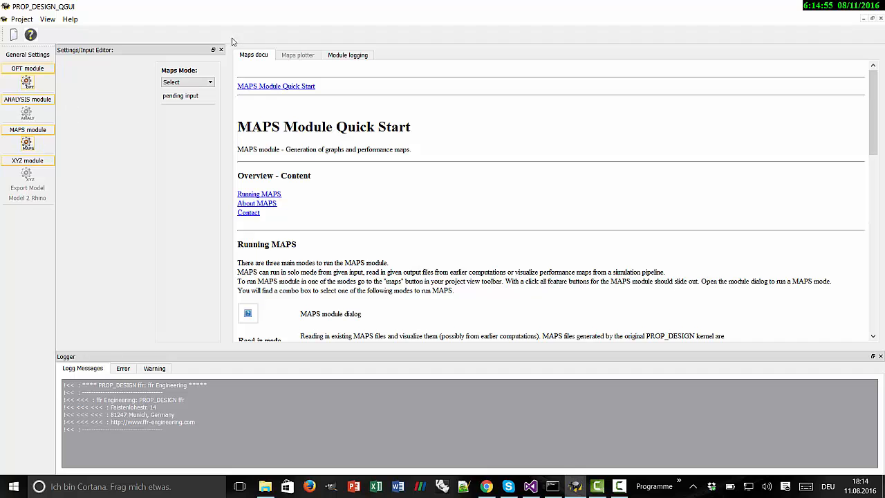
click(211, 82)
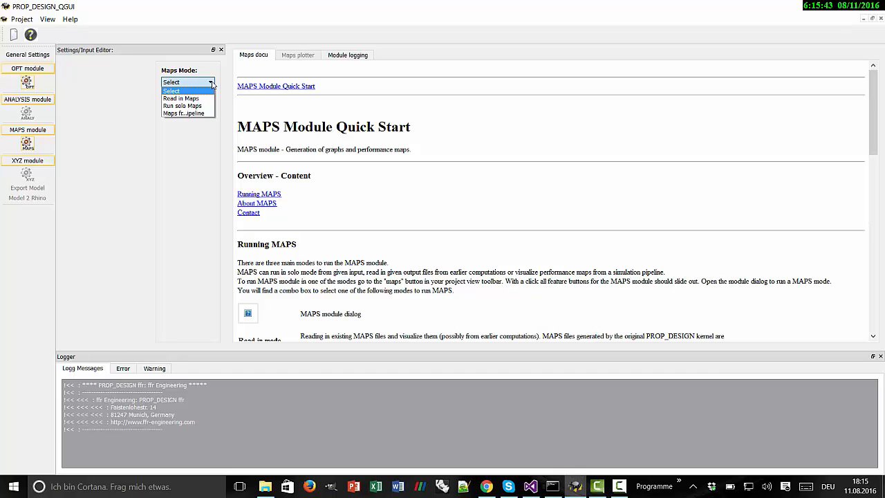
click(183, 105)
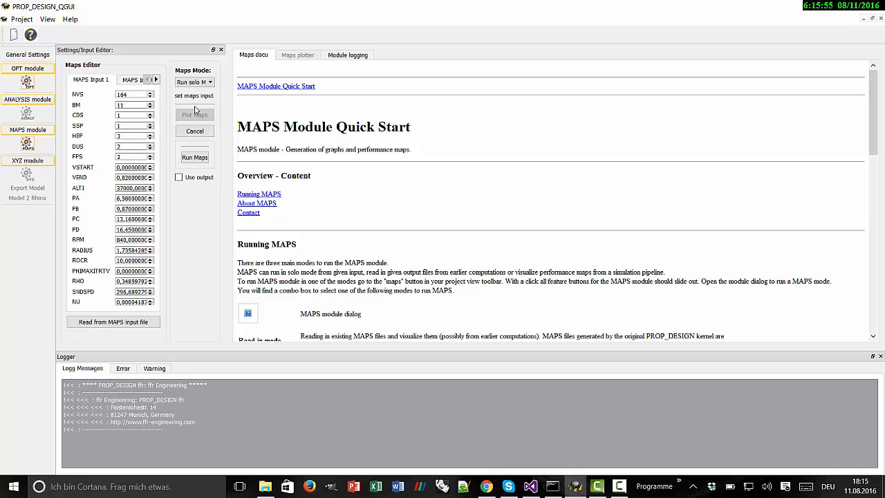
drag(229, 103, 290, 105)
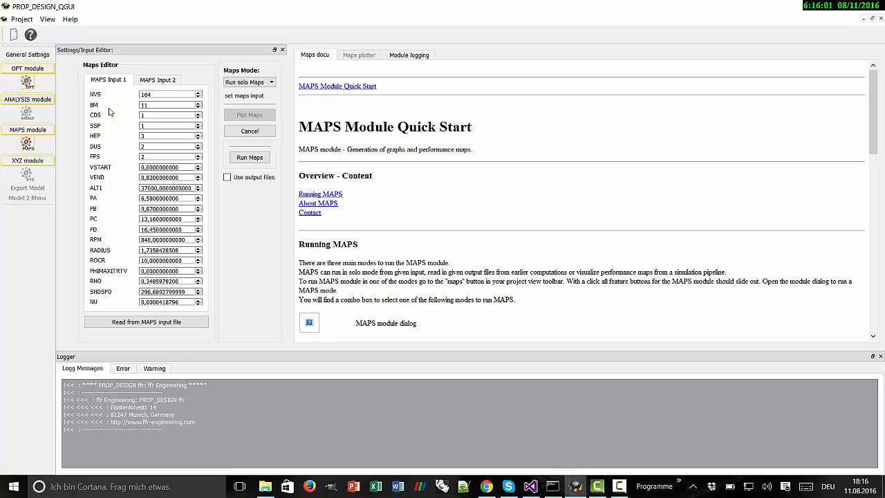
click(148, 94)
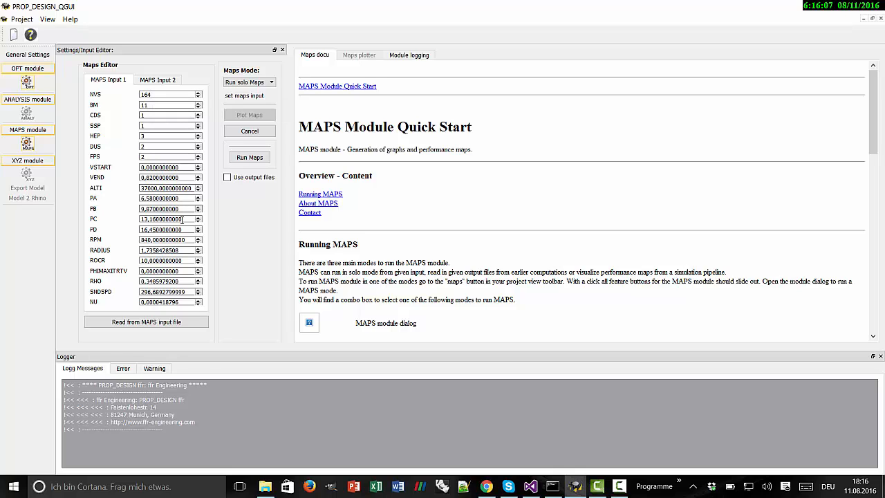
- Switch to File Explorer and open the MAPS examples folder under trunk\RES\examples
click(264, 486)
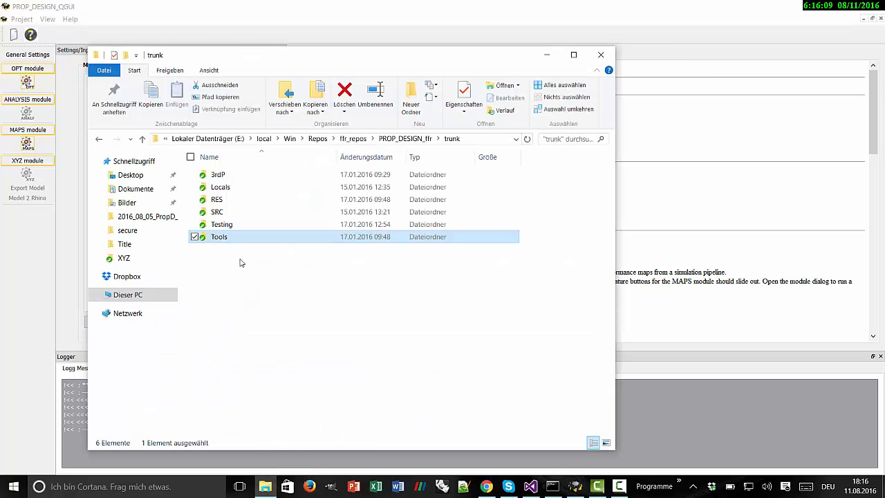
double_click(217, 201)
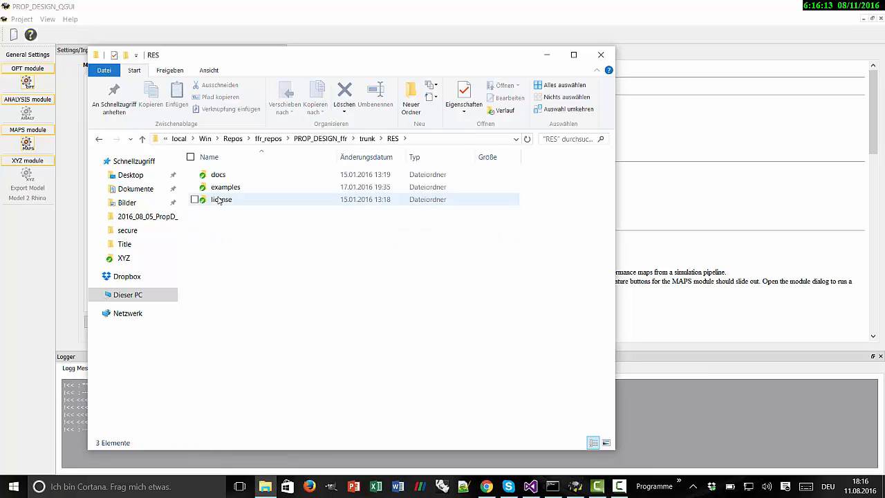
click(222, 193)
double_click(221, 192)
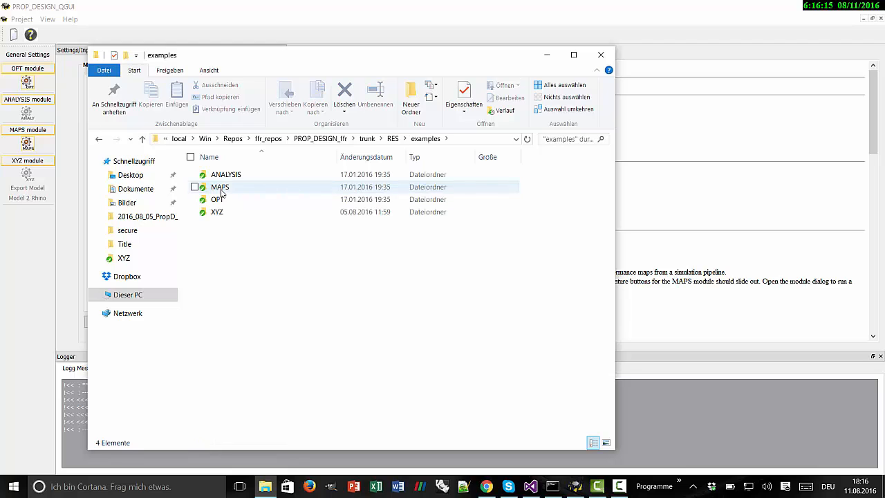
double_click(219, 187)
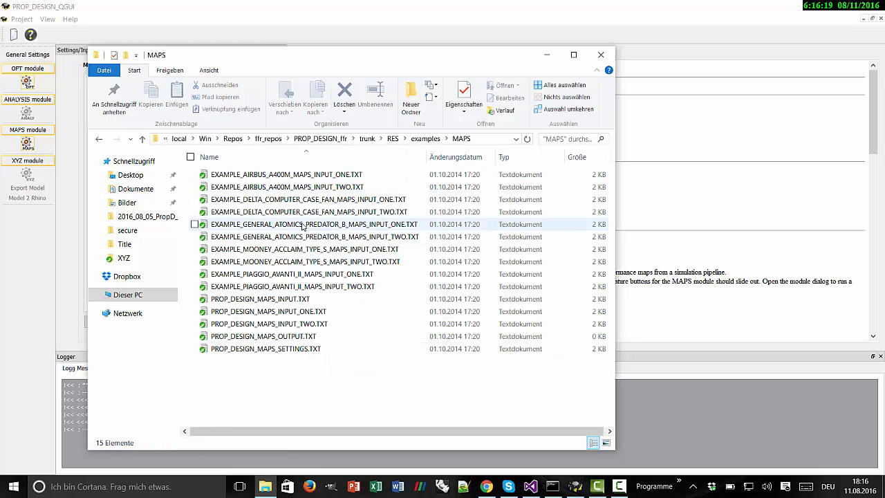
- View EXAMPLE_AIRBUS_A400M_MAPS_INPUT_ONE.TXT in Notepad++, close all other open documents, and return to PROP_DESIGN_QGUI
click(312, 176)
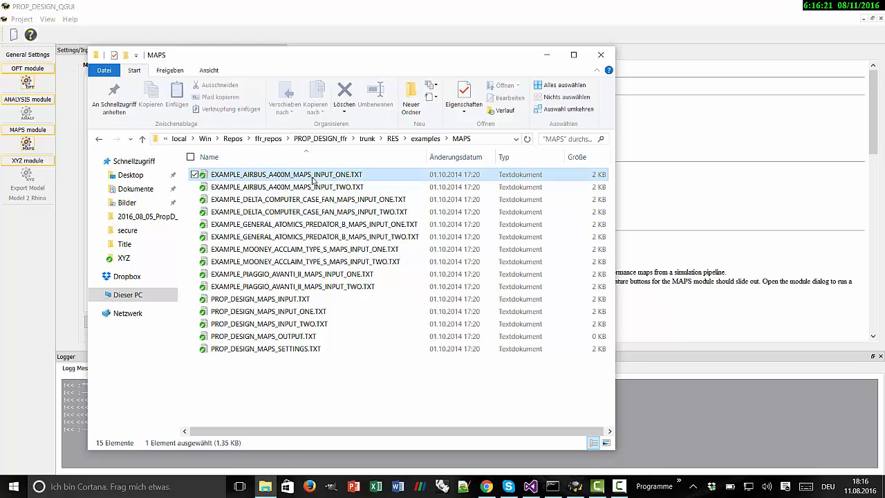
right_click(311, 177)
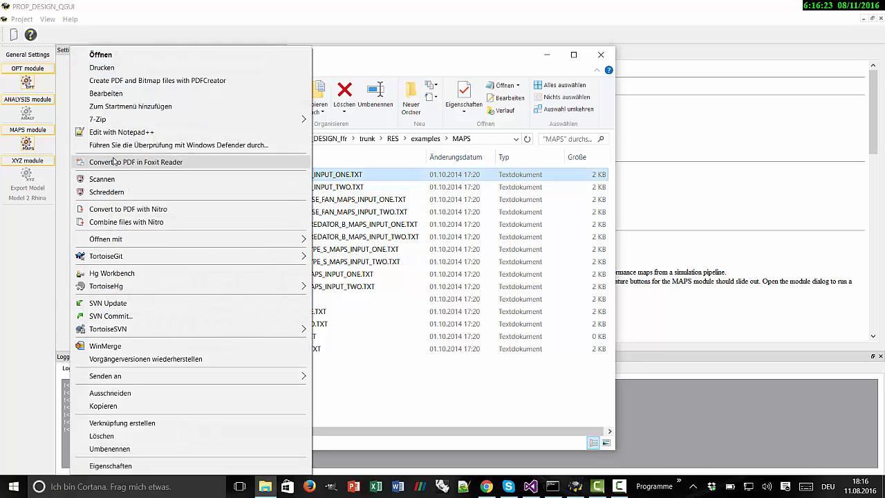
click(116, 132)
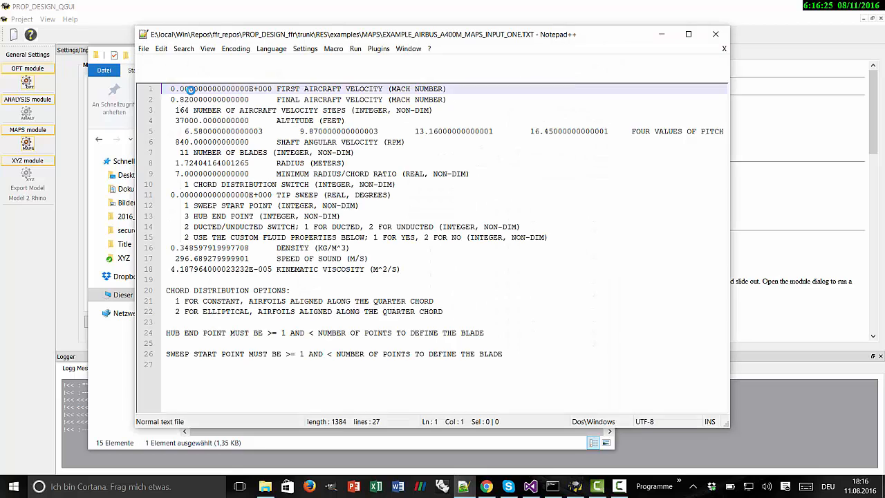
right_click(555, 70)
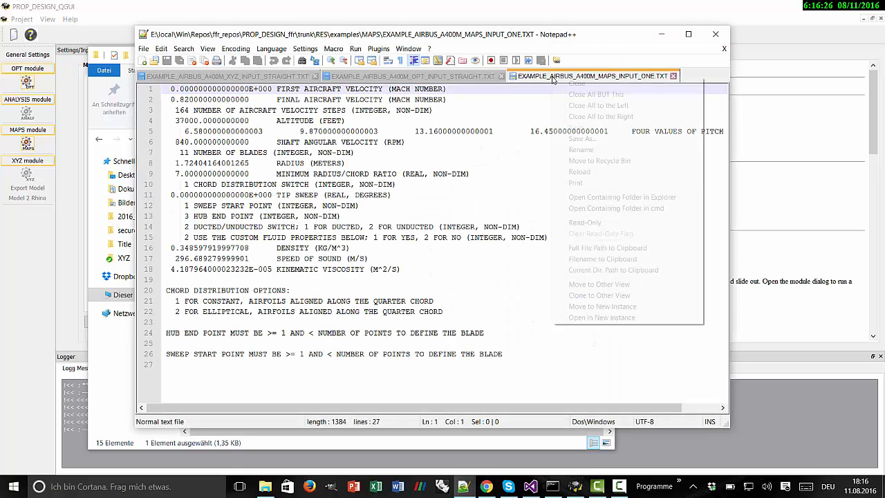
click(596, 92)
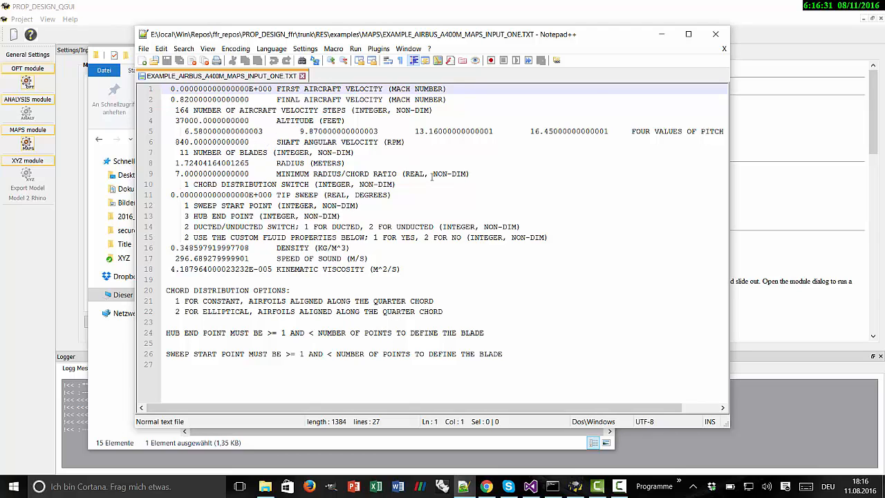
click(332, 89)
click(102, 14)
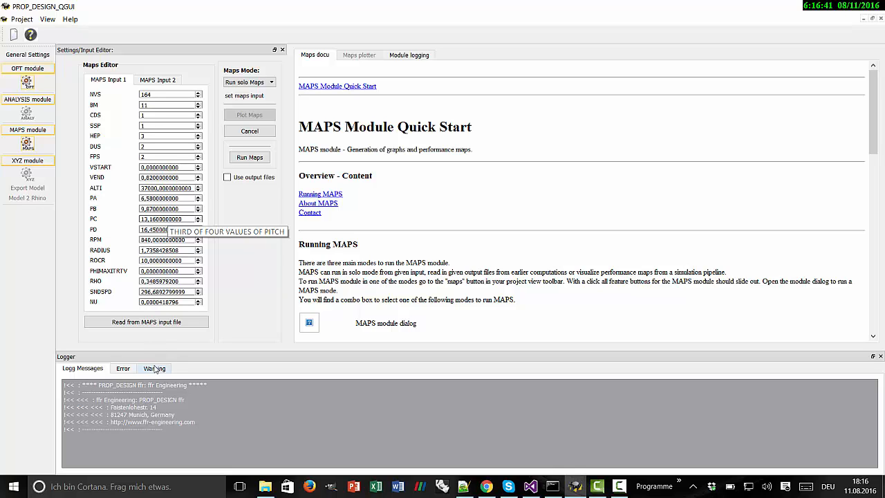
- Start reading from a MAPS input file and check the example file's path in Notepad++
click(154, 324)
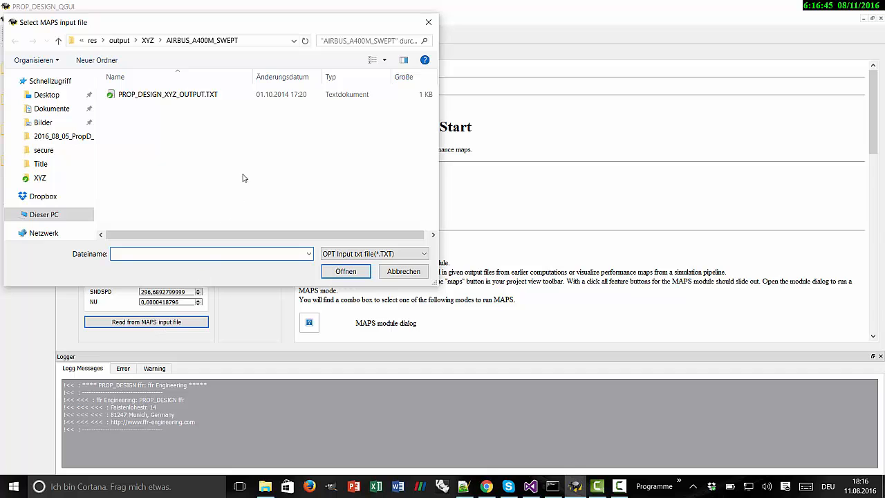
drag(181, 24, 264, 33)
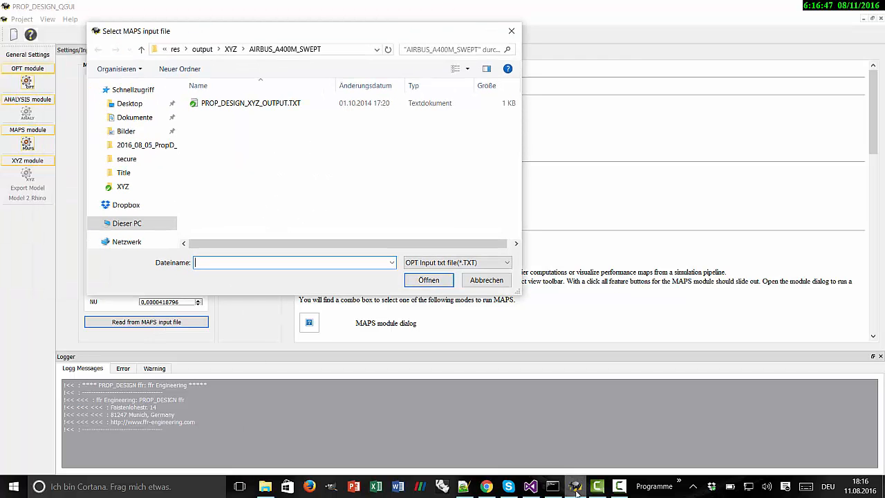
click(463, 485)
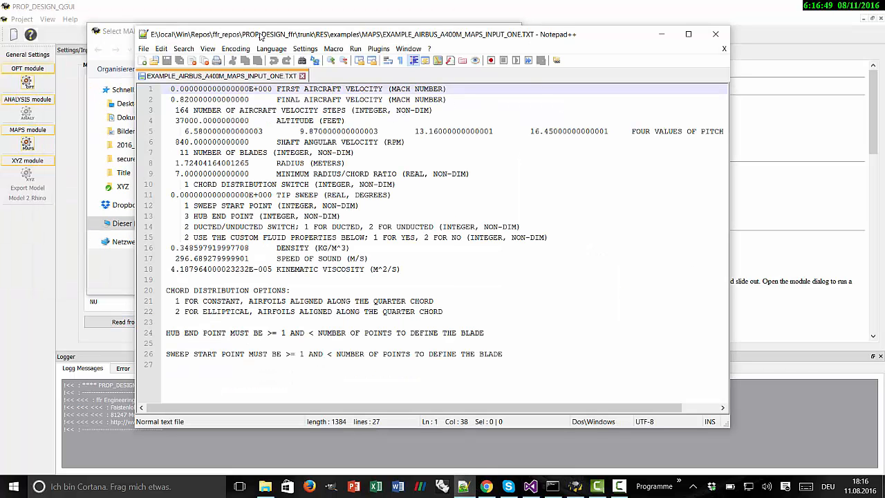
click(660, 35)
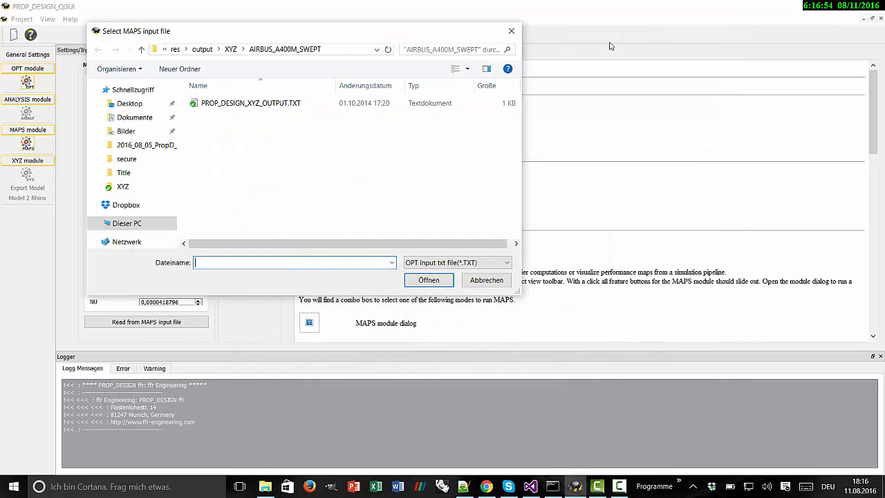
- Load EXAMPLE_AIRBUS_A400M_MAPS_INPUT_ONE.TXT from trunk\RES\examples\MAPS into the MAPS input editor
click(207, 49)
click(243, 49)
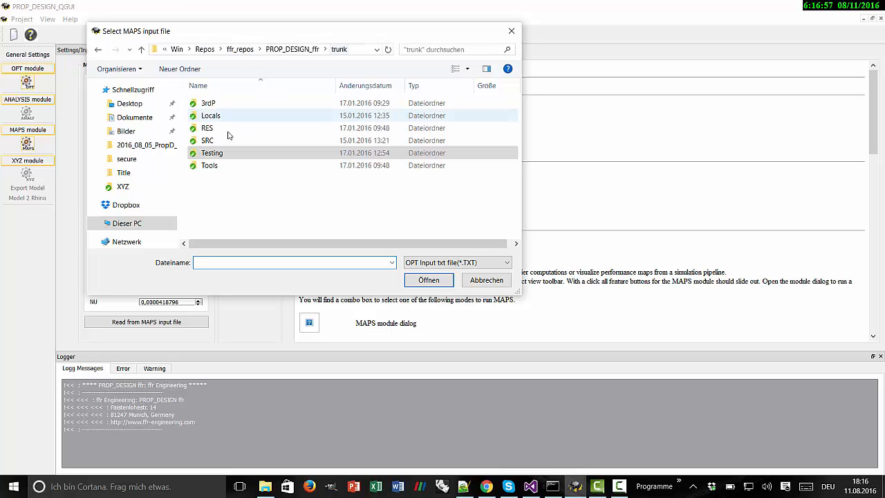
double_click(207, 128)
double_click(213, 117)
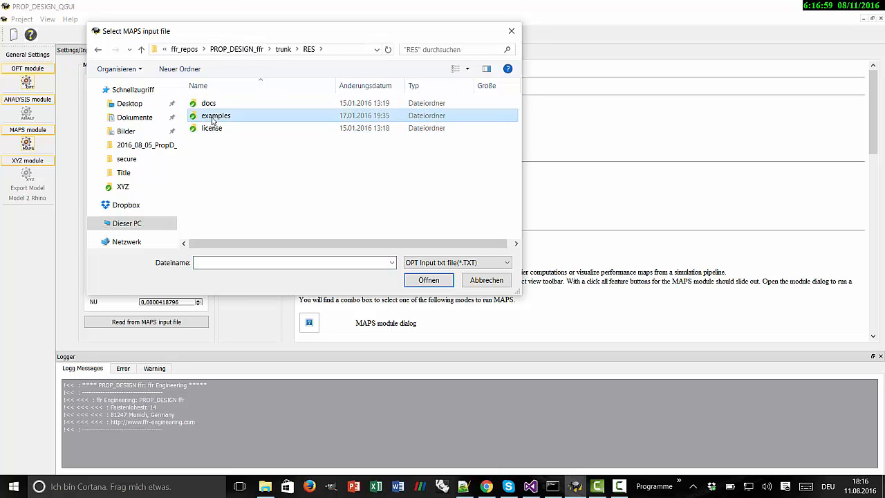
double_click(213, 116)
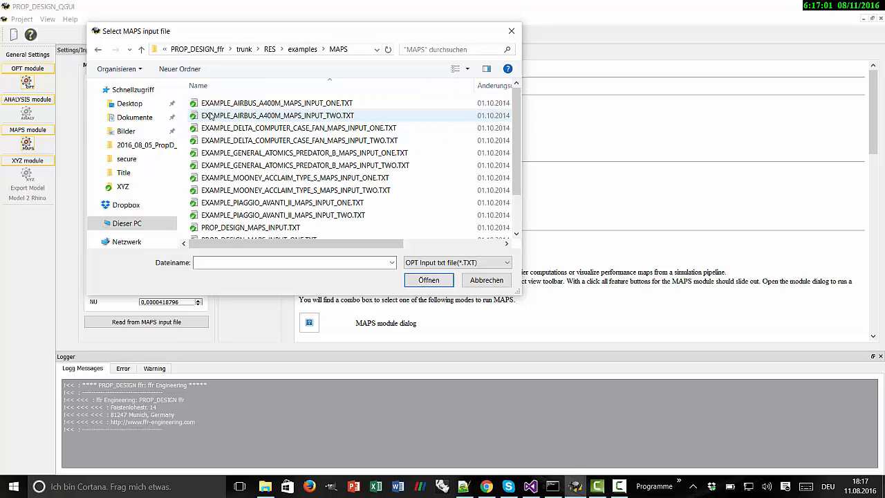
double_click(258, 103)
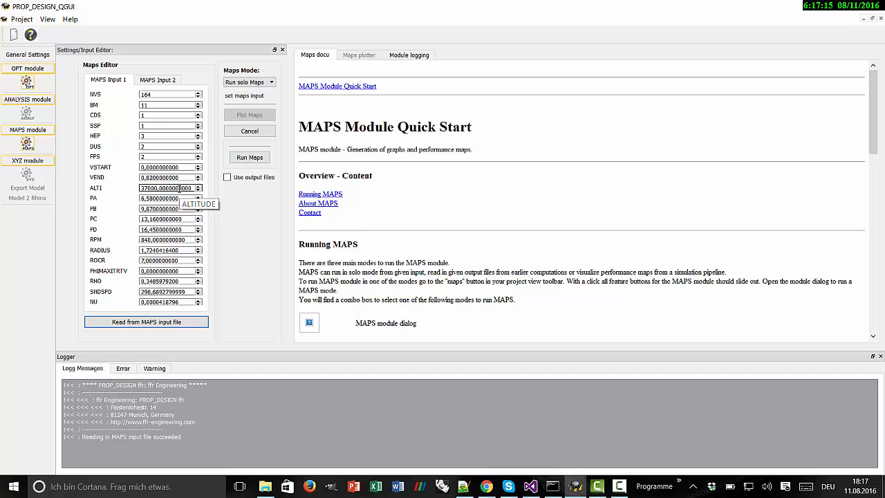
- Try to switch the MAPS module to the maps from pipeline mode
click(269, 83)
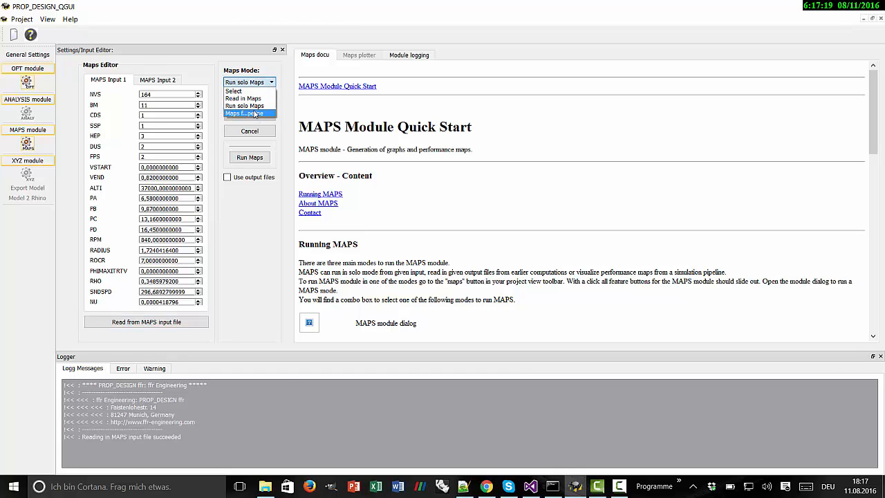
click(254, 113)
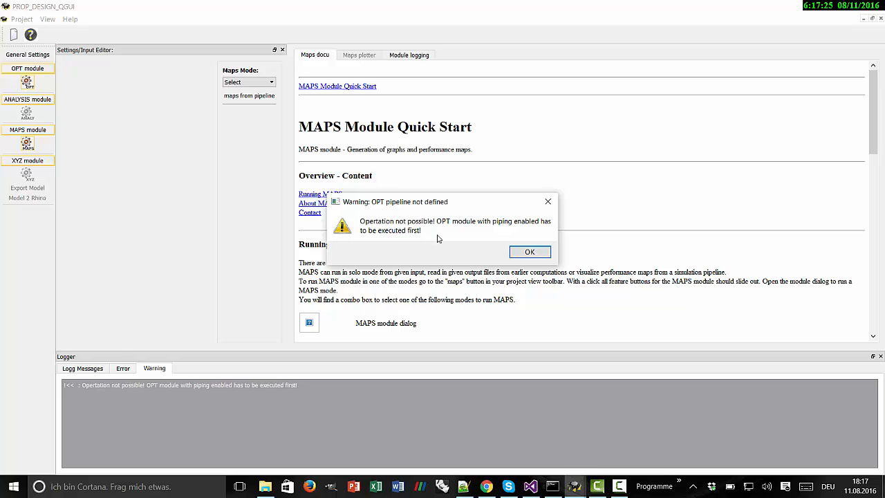
click(529, 252)
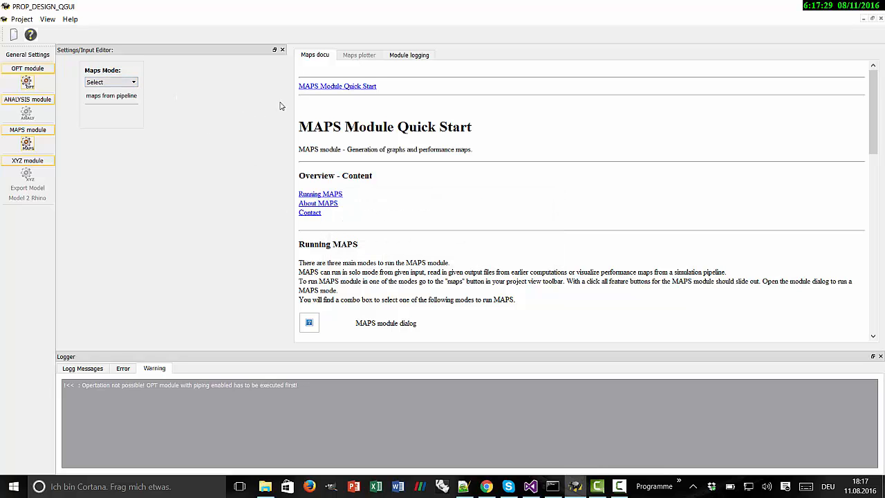
- Set the Maps mode to Read in Maps and widen the input editor to show all map sets and mode controls
click(119, 84)
click(107, 100)
click(107, 100)
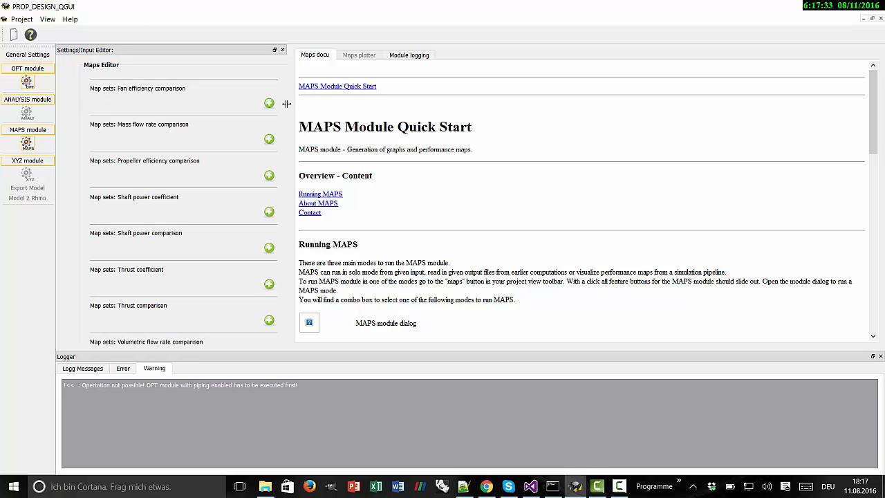
drag(291, 107, 358, 109)
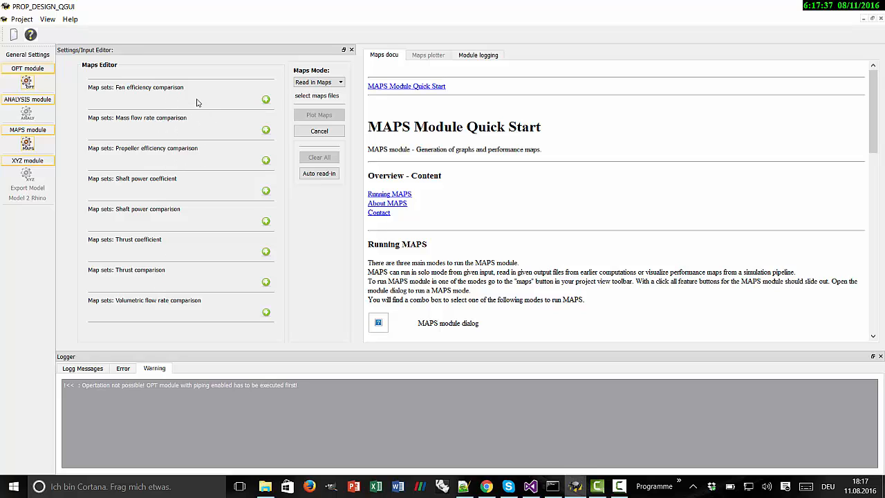
- Automatically read in the map files from the trunk/Testing/res/output/MAPS/AIRBUS_A400M directory
click(315, 177)
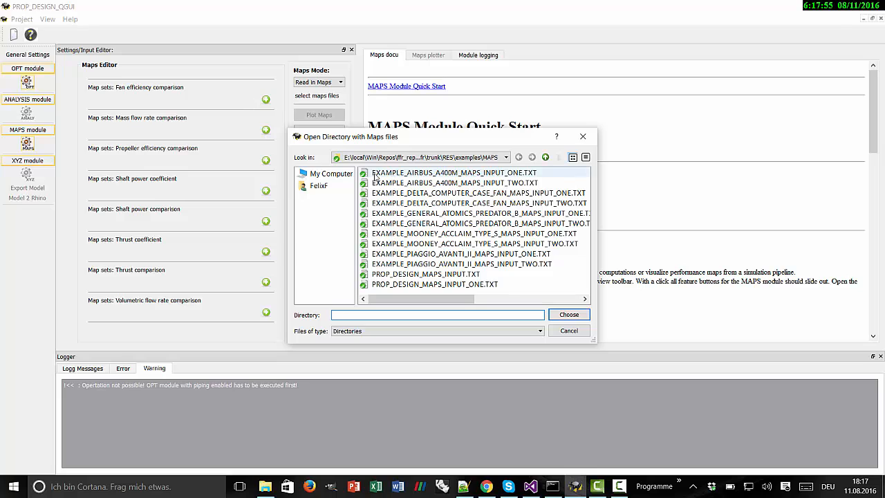
click(545, 157)
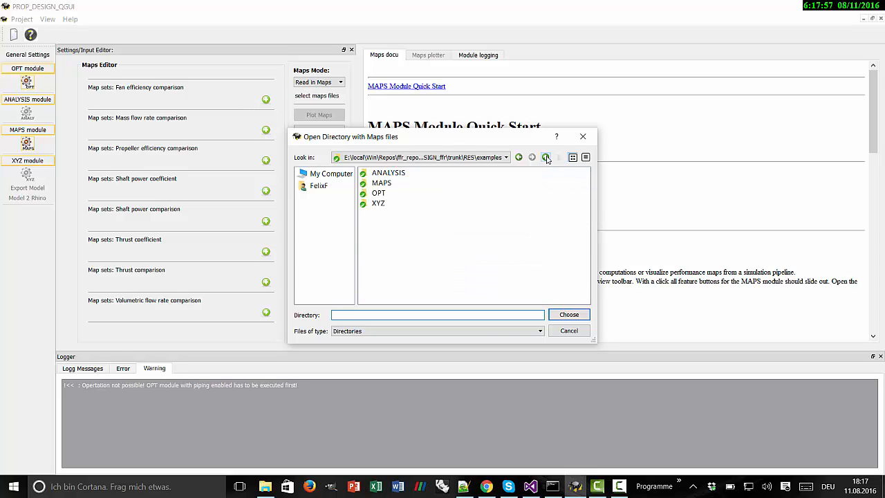
click(545, 157)
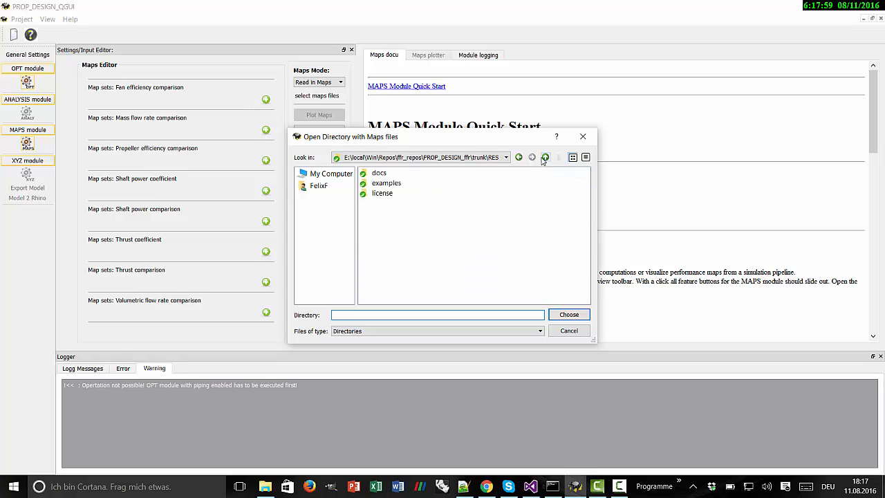
click(544, 158)
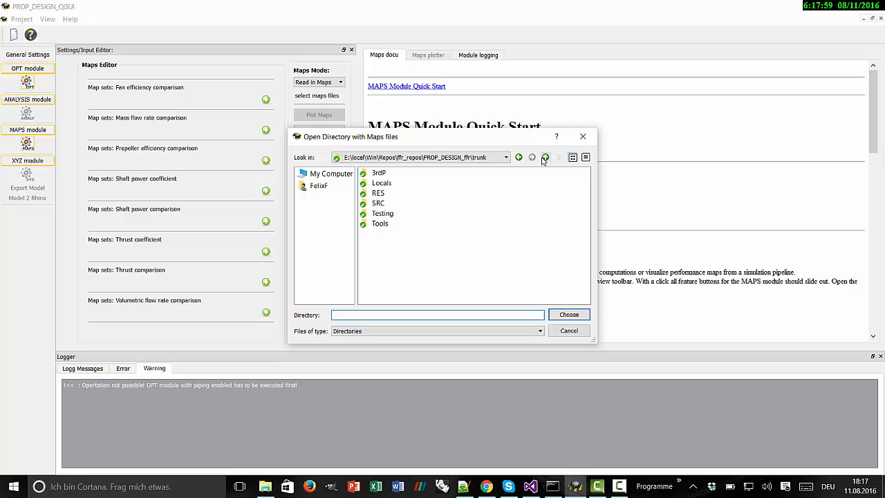
double_click(382, 213)
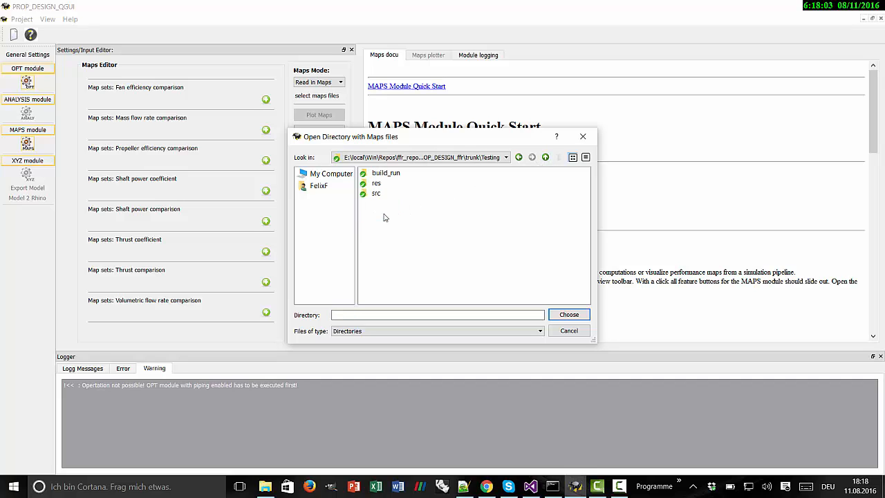
double_click(376, 184)
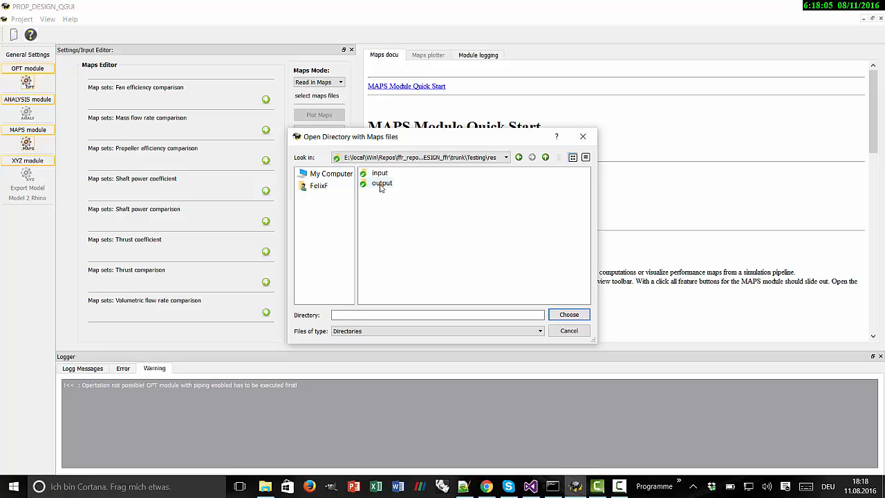
double_click(379, 184)
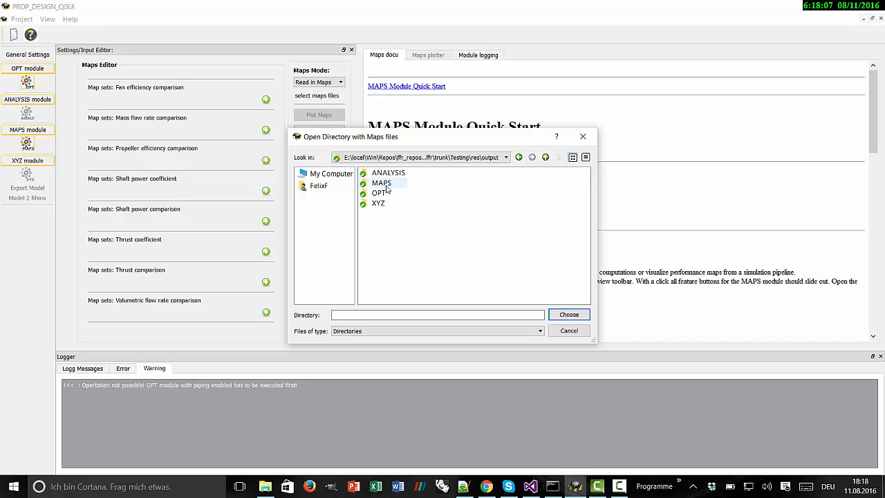
click(382, 184)
double_click(382, 183)
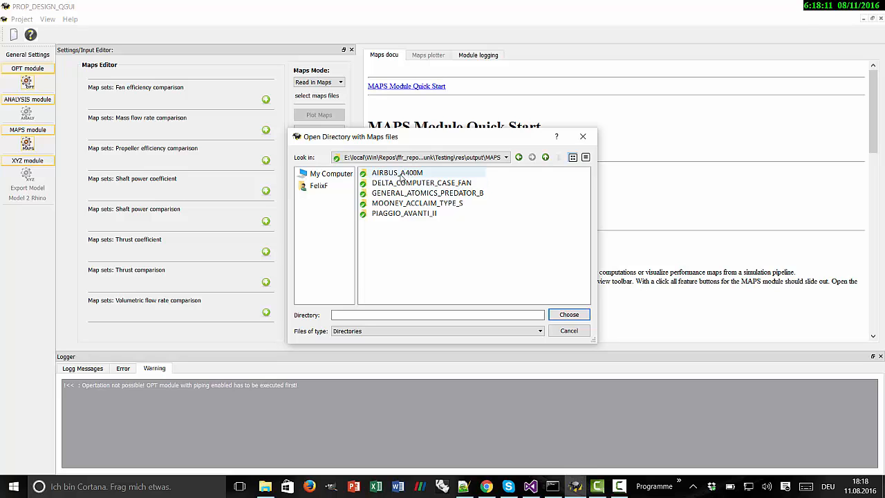
double_click(401, 174)
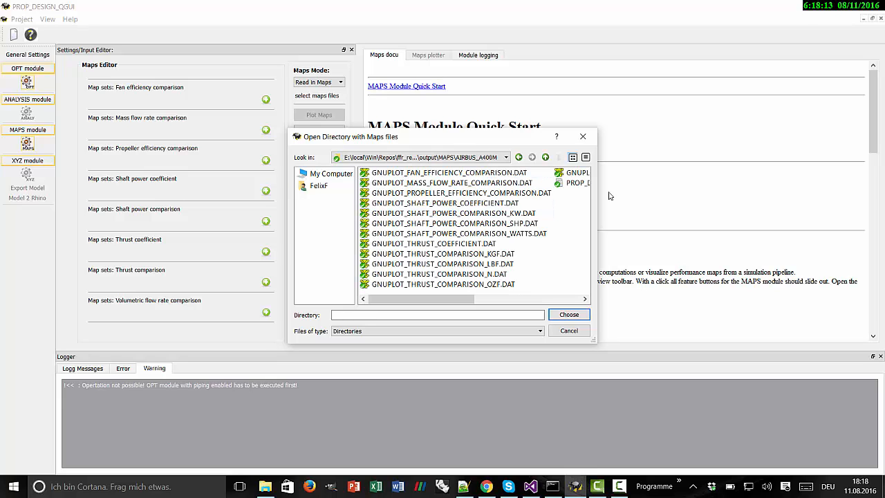
drag(596, 197, 699, 199)
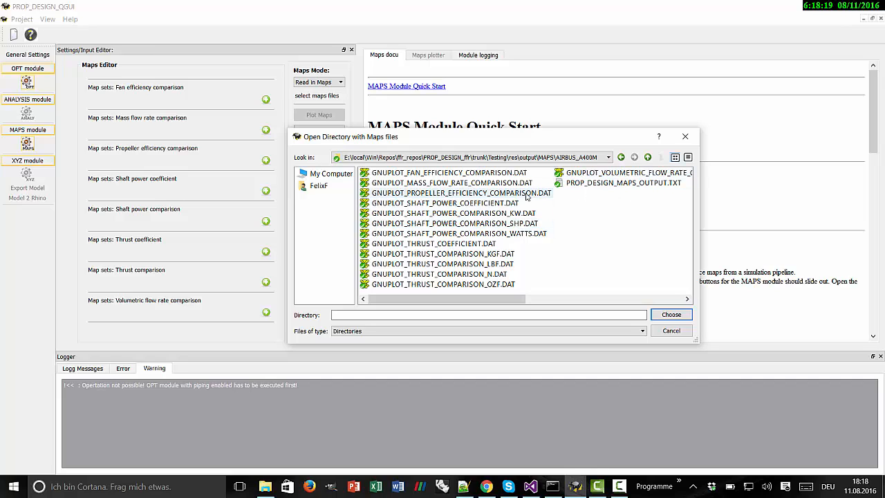
click(667, 315)
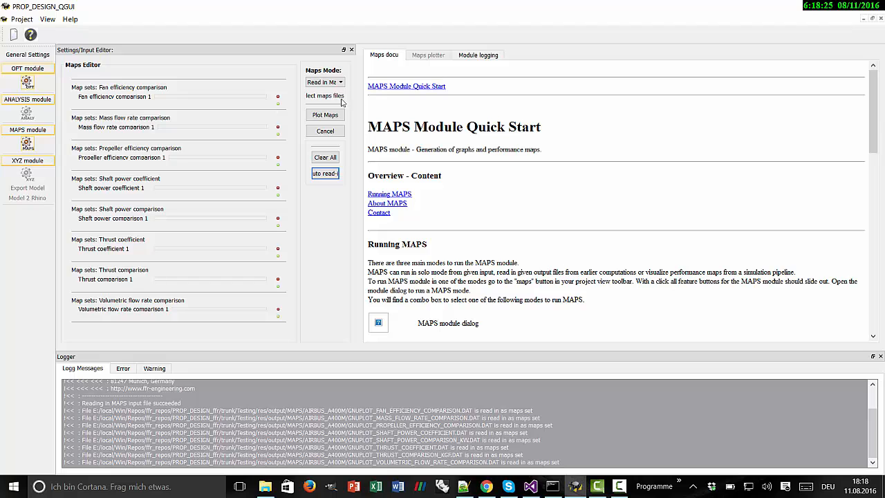
- Plot the read-in maps and hide the input editor so the Maps plotter fills the workspace
click(324, 116)
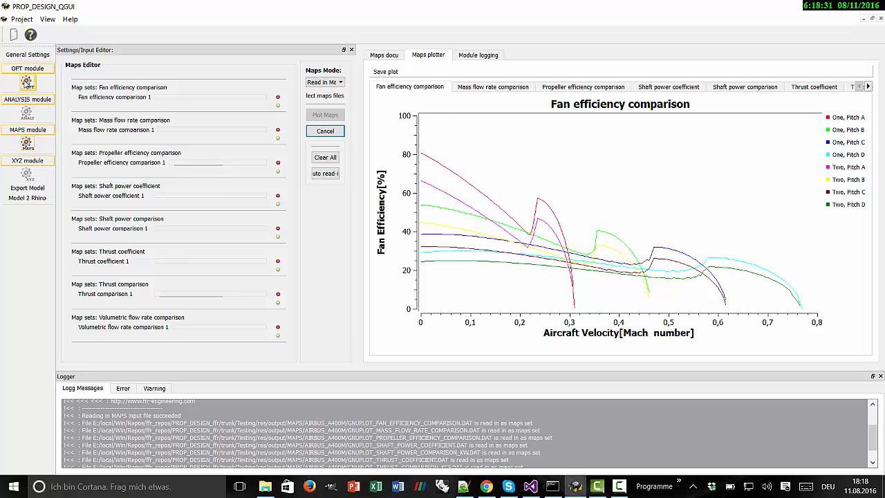
click(28, 143)
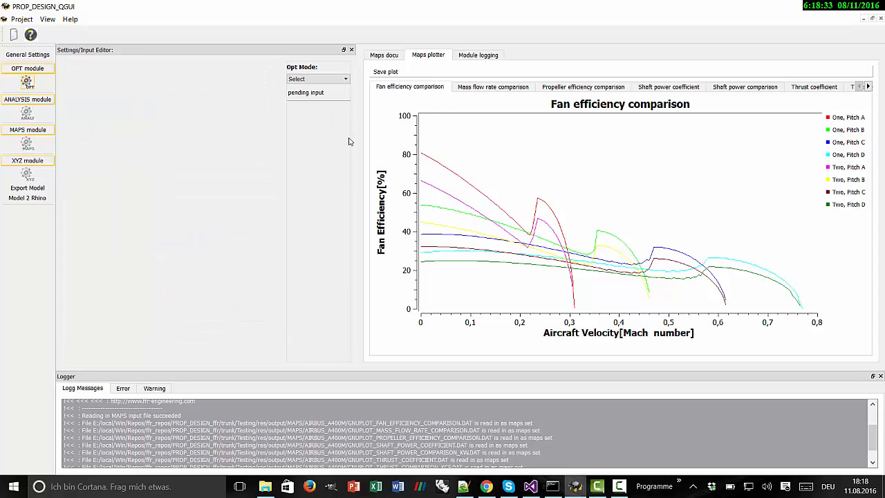
click(29, 84)
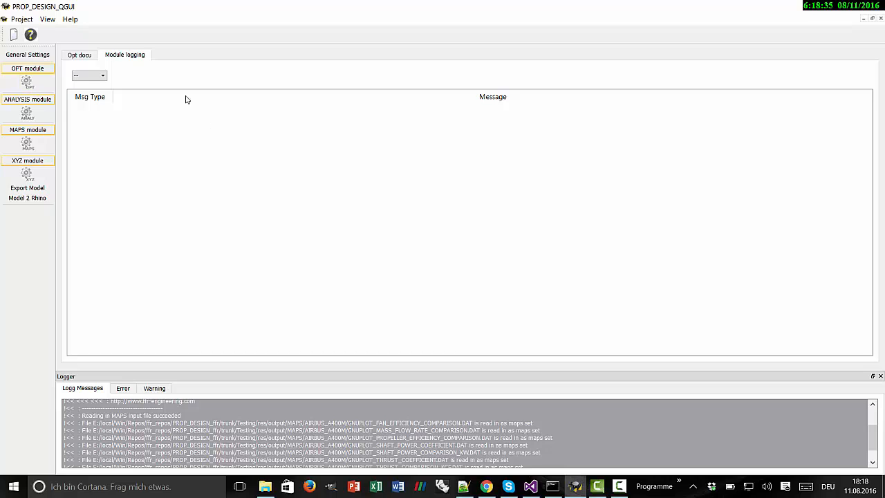
click(28, 143)
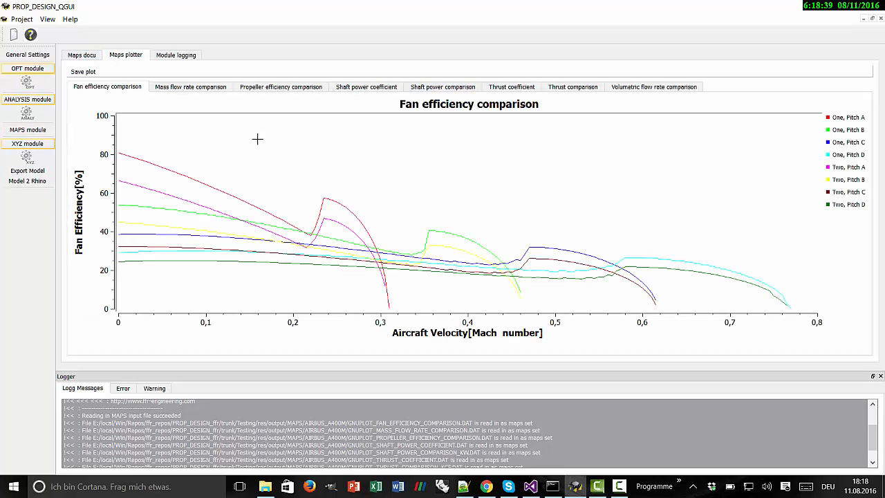
- Examine the mass flow rate, shaft power, thrust coefficient, volumetric flow rate and other performance plots in the Maps plotter
click(160, 88)
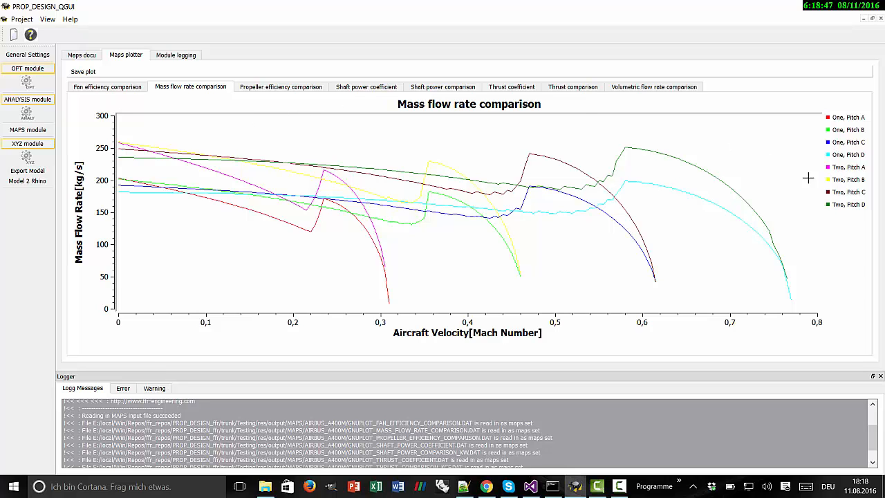
click(448, 88)
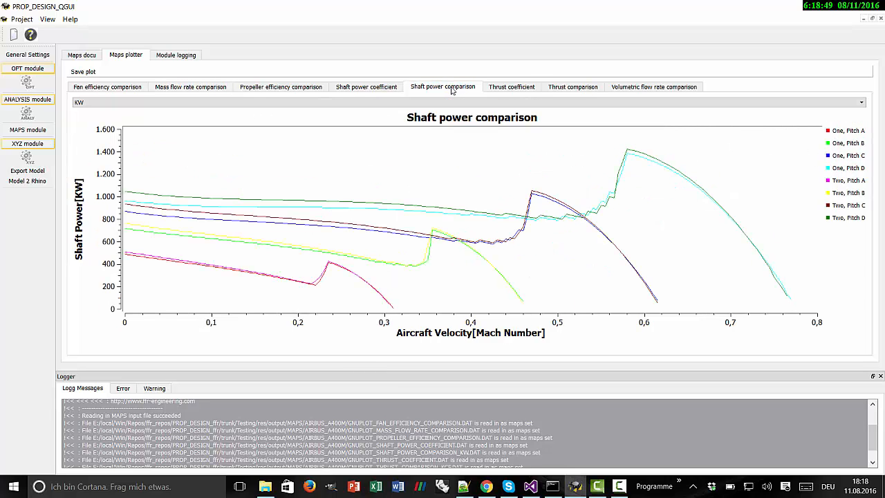
click(513, 91)
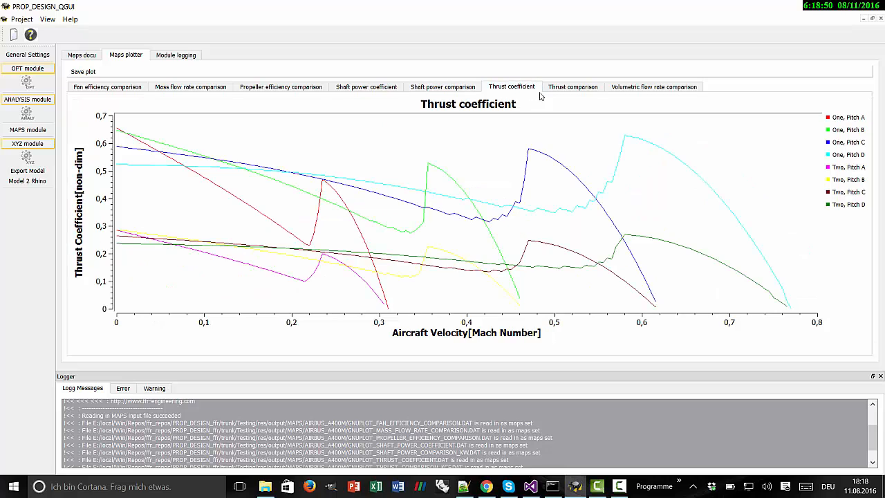
click(398, 90)
click(629, 90)
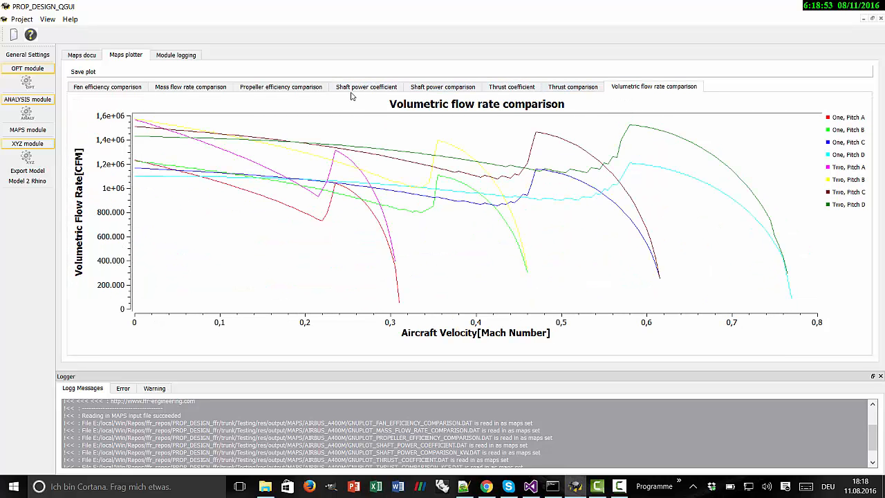
click(294, 91)
click(208, 88)
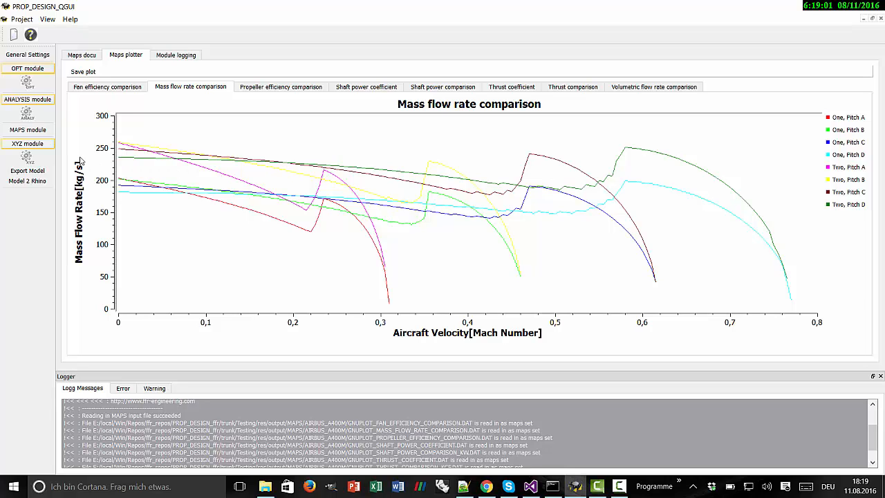
- Open the XYZ module's input editor and set the XYZ mode to Read in XYZ
click(29, 131)
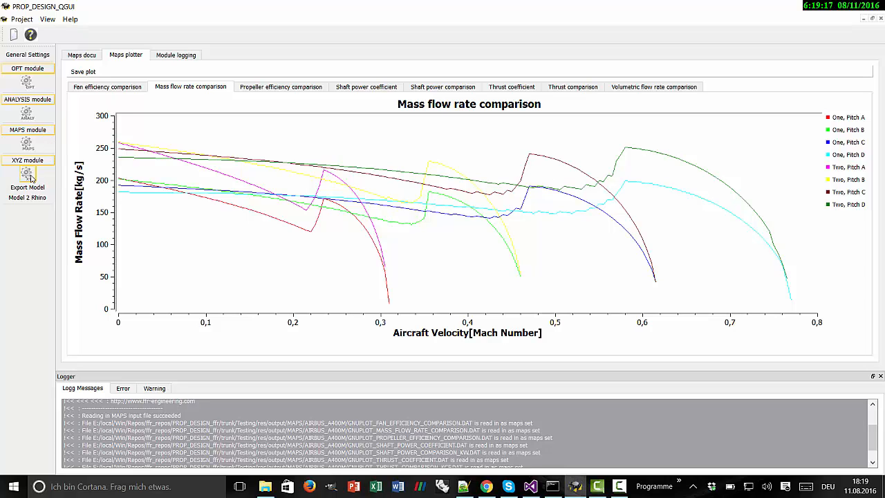
click(26, 174)
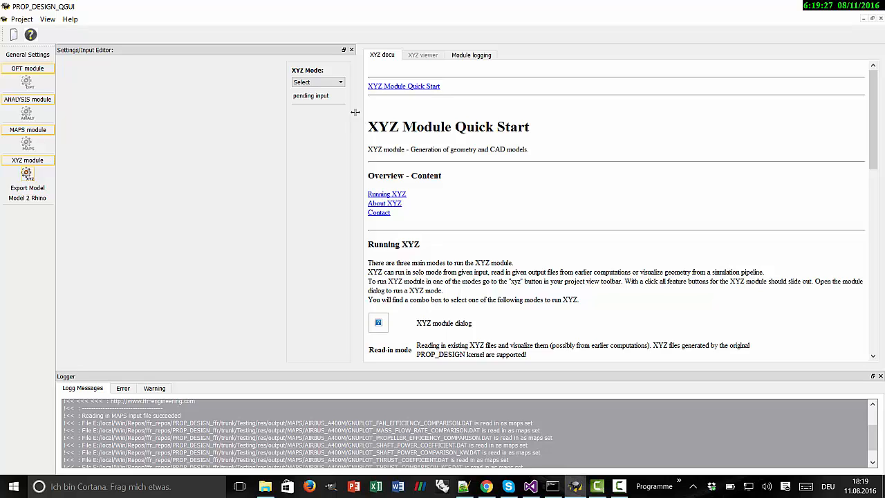
click(340, 84)
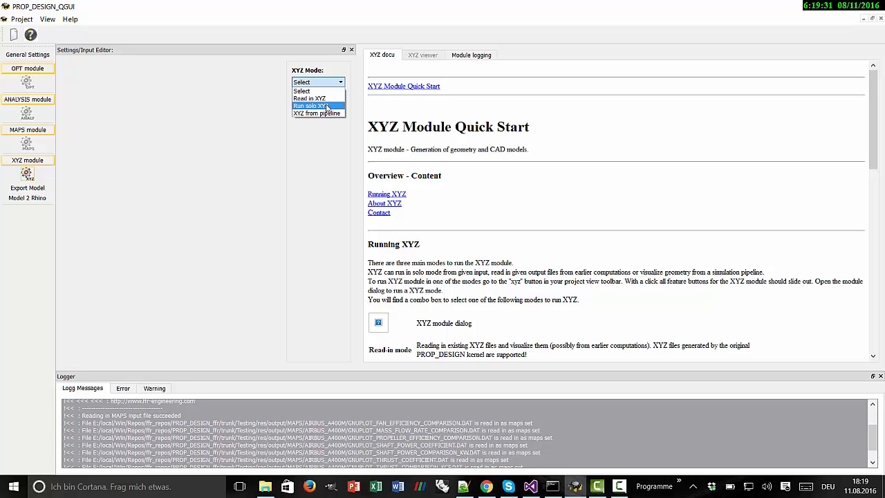
click(320, 99)
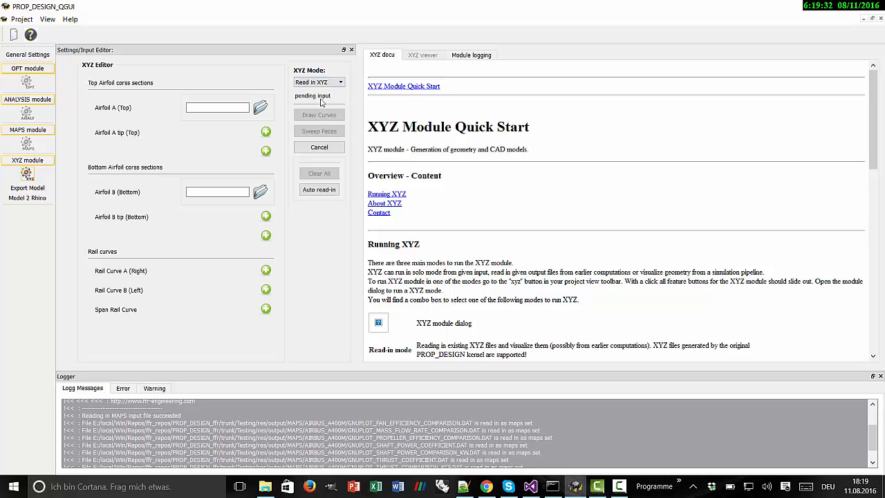
- Automatically read in the geometry files from the trunk/Testing/res/output/XYZ/AIRBUS_A400M_STRAIGHT directory
click(319, 191)
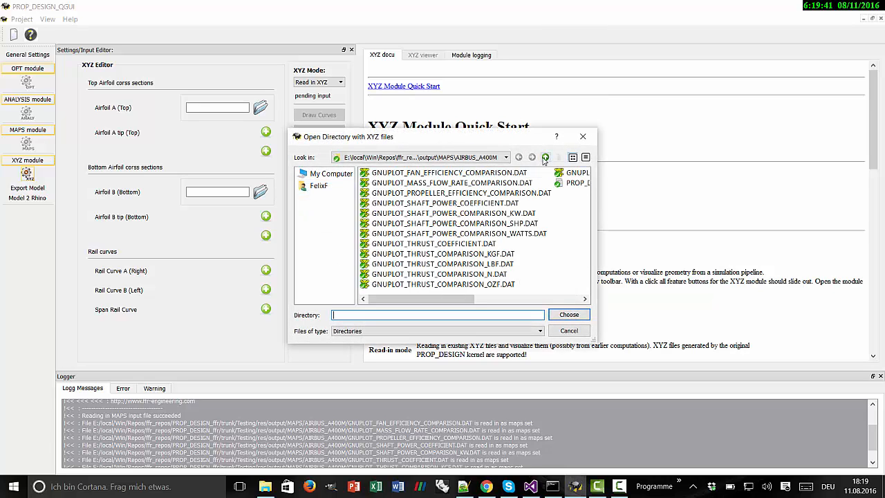
click(544, 157)
click(544, 158)
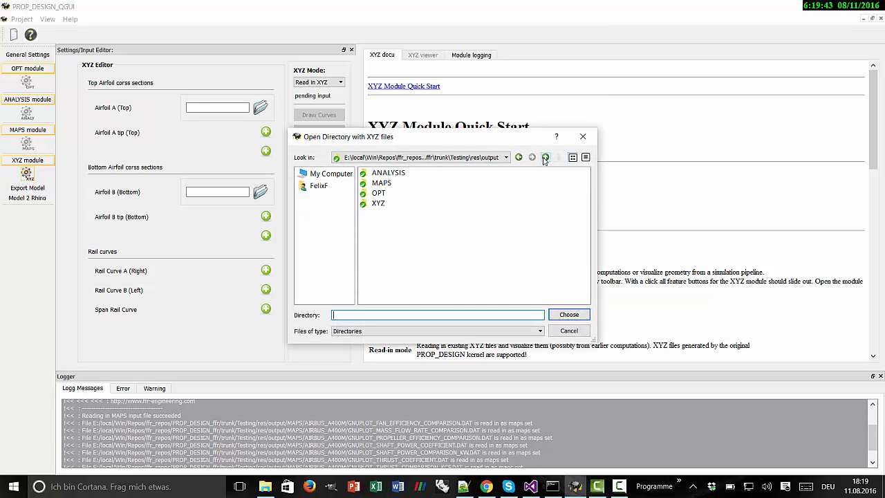
double_click(381, 203)
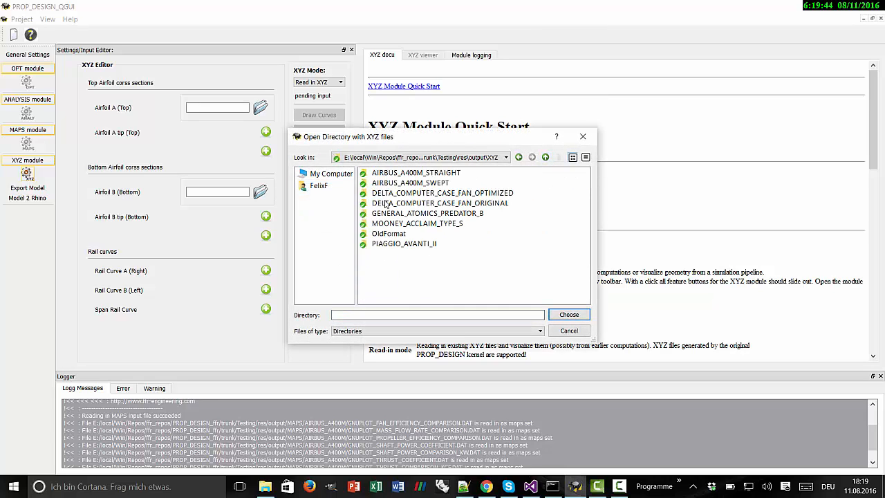
double_click(439, 173)
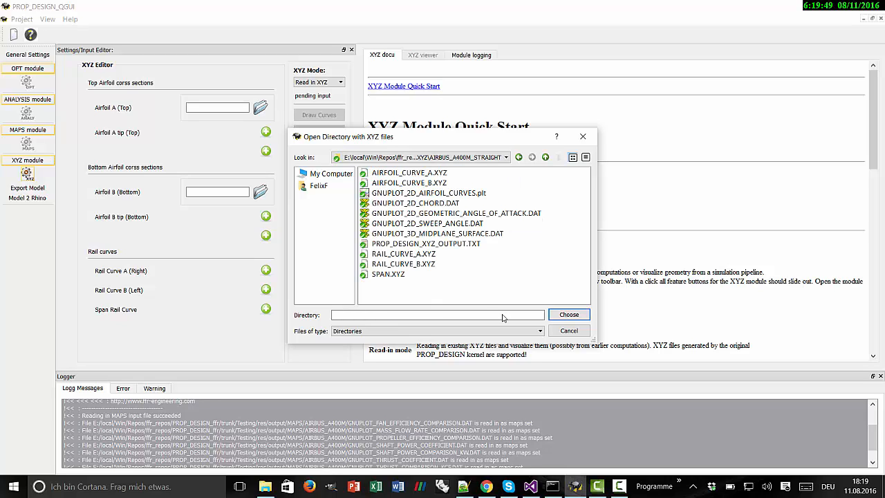
click(569, 314)
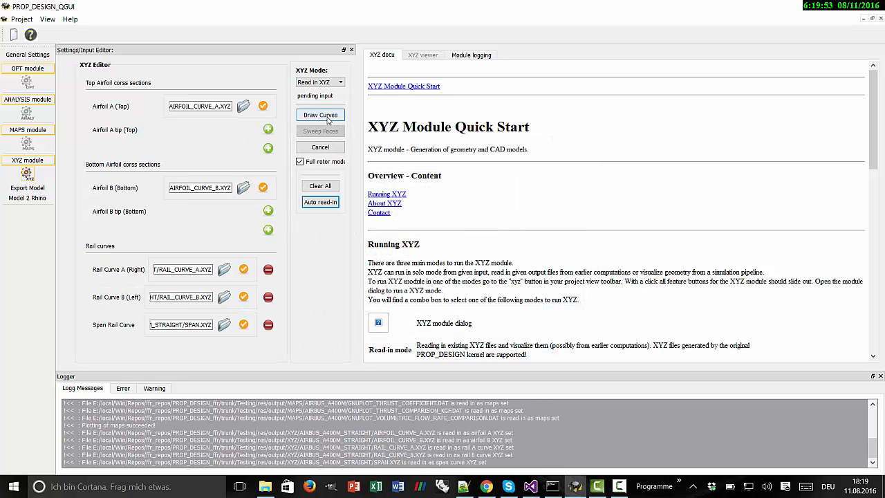
- Draw the curves of the read-in AIRBUS_A400M_STRAIGHT geometry in the XYZ viewer
click(327, 117)
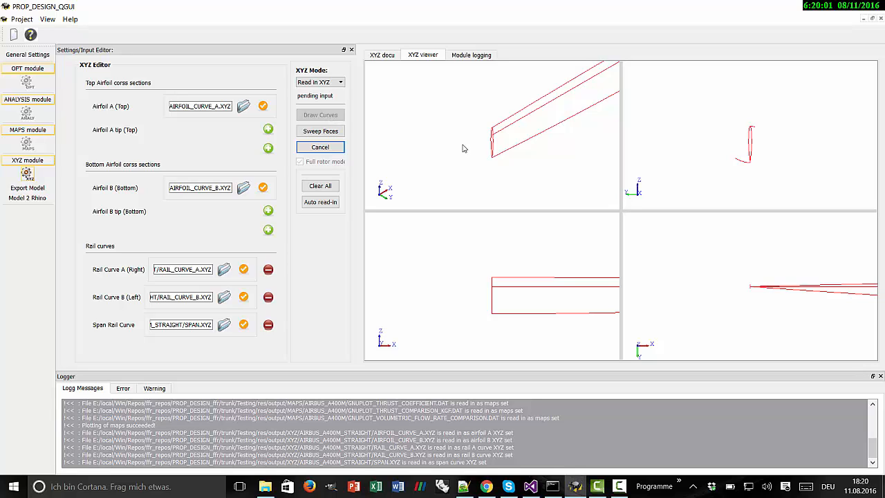
scroll(431, 165, down, 5)
drag(499, 120, 537, 106)
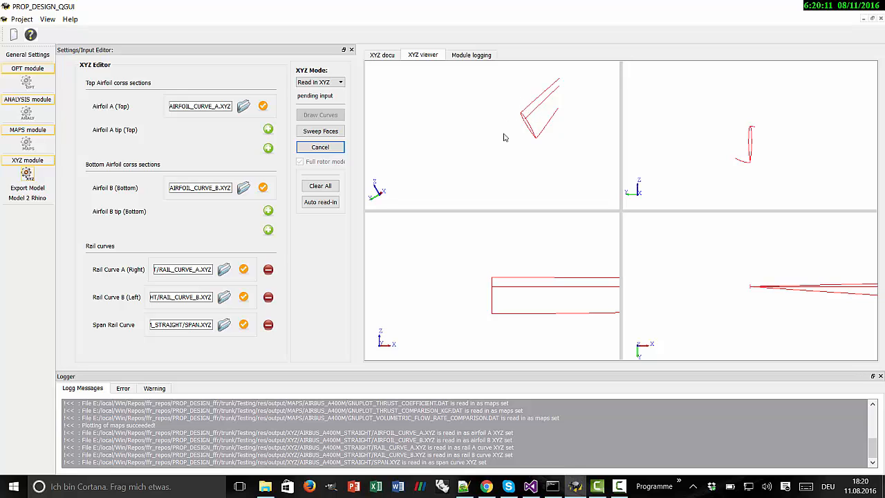
- Sweep the faces over the blade curves and switch the display mode to shaded surfaces
click(324, 133)
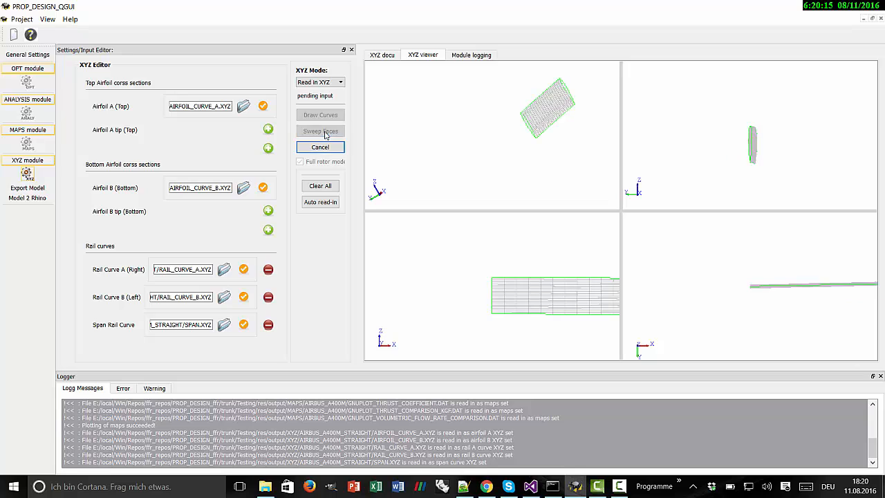
click(47, 19)
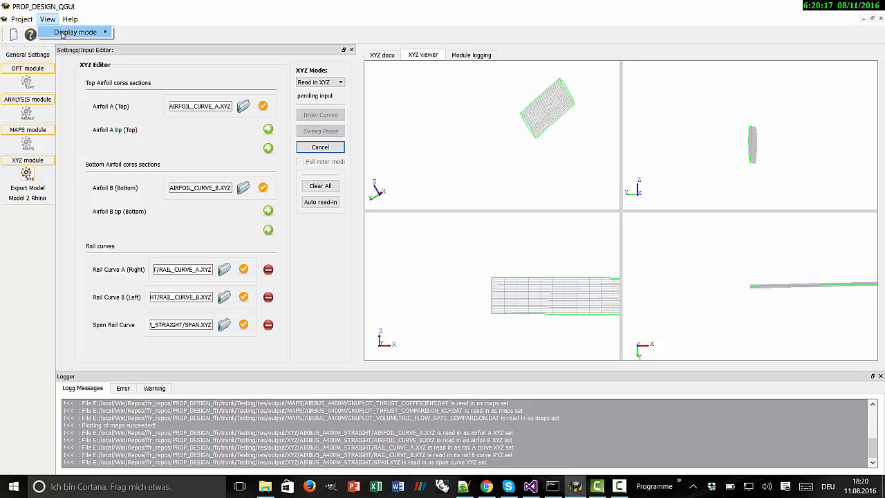
click(145, 43)
- Examine the shaded A400M blade from different angles in the perspective, side and plan views
mouse_move(537, 128)
middle_down()
mouse_move(556, 112)
mouse_move(531, 114)
mouse_move(559, 97)
middle_up()
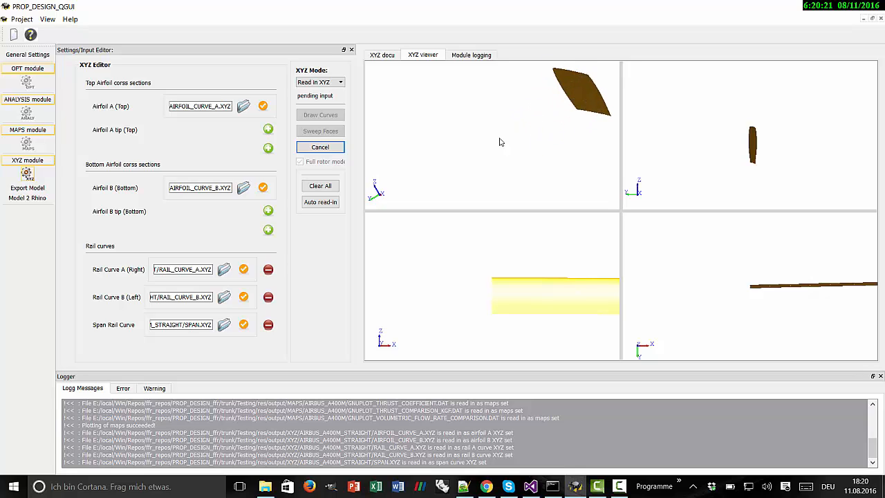
middle_drag(458, 154, 374, 192)
scroll(473, 140, up, 3)
scroll(768, 166, up, 4)
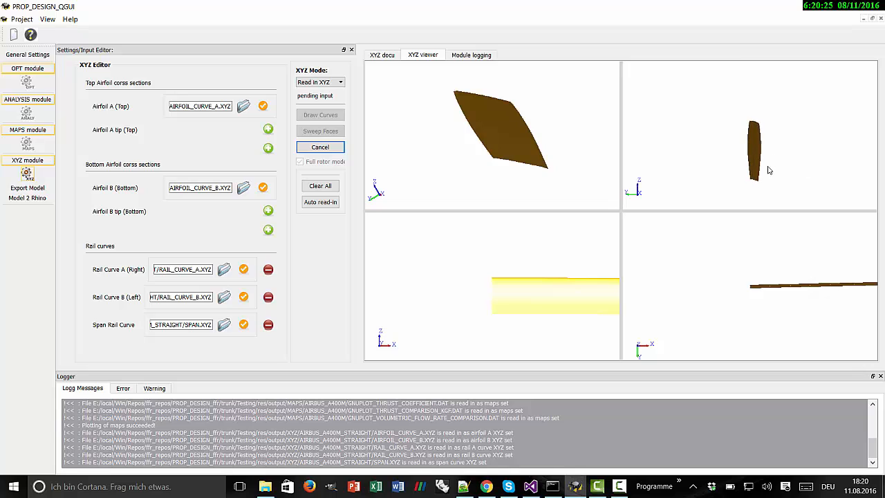
scroll(767, 170, up, 2)
scroll(705, 307, down, 2)
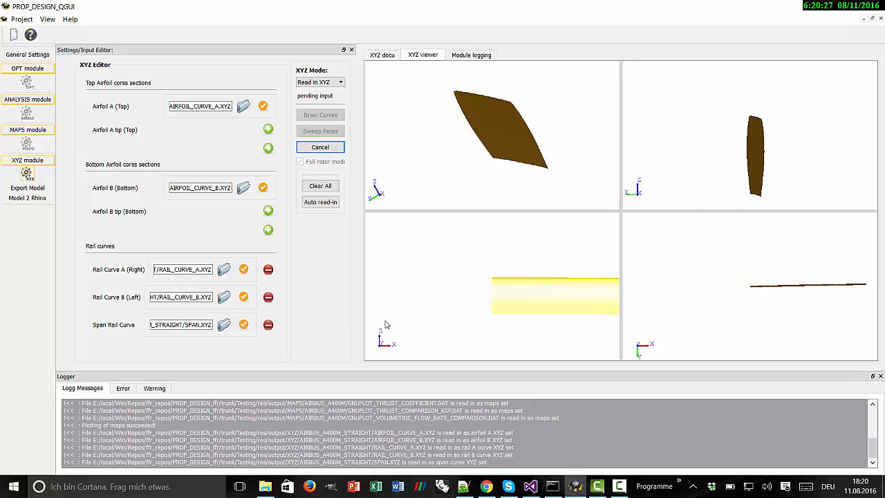
middle_drag(438, 161, 466, 153)
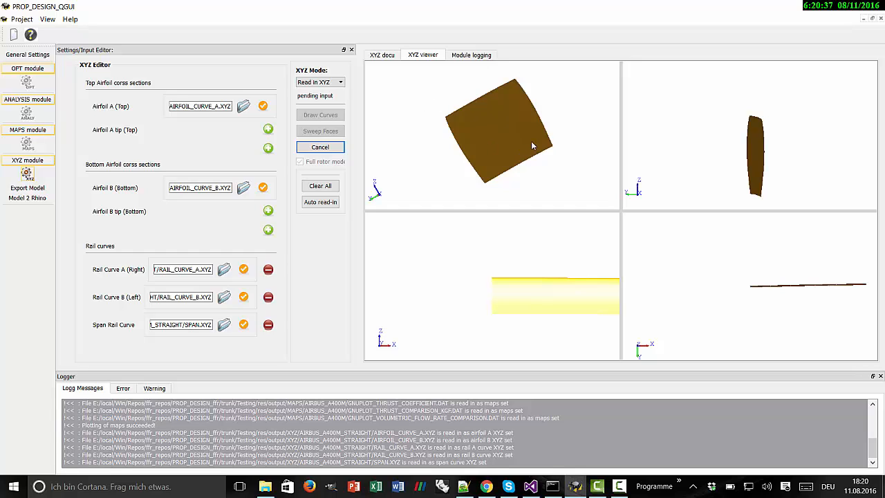
mouse_move(531, 112)
mouse_down()
mouse_move(483, 132)
mouse_move(513, 120)
mouse_move(478, 112)
mouse_move(514, 116)
mouse_up()
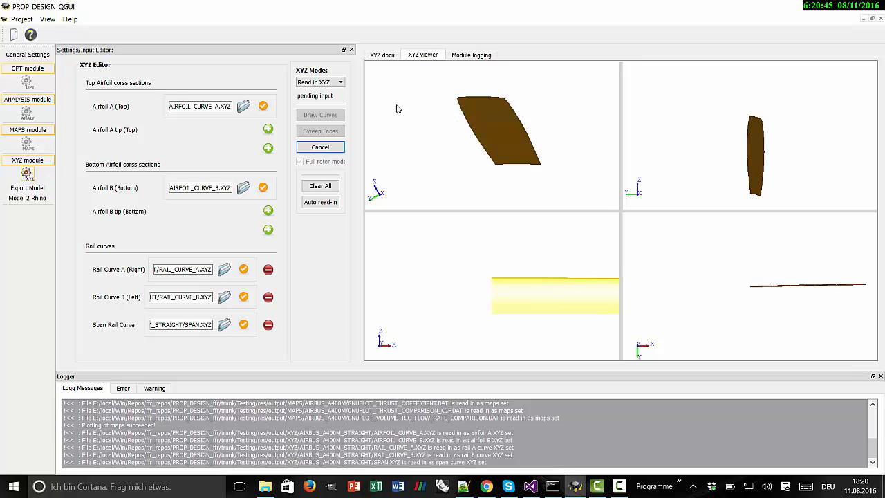
- Set the XYZ mode to Run solo XYZ and read in EXAMPLE_PIAGGIO_AVANTI_II_XYZ_INPUT.TXT from trunk/RES/examples/XYZ
click(340, 84)
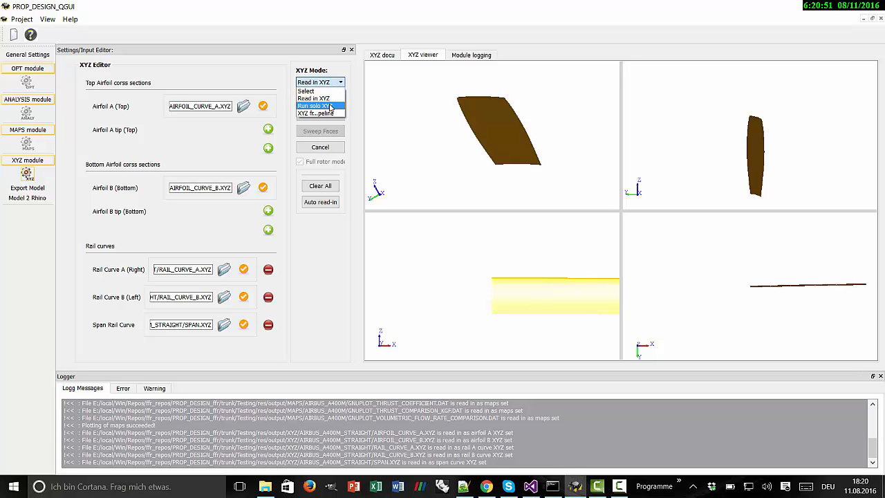
click(329, 107)
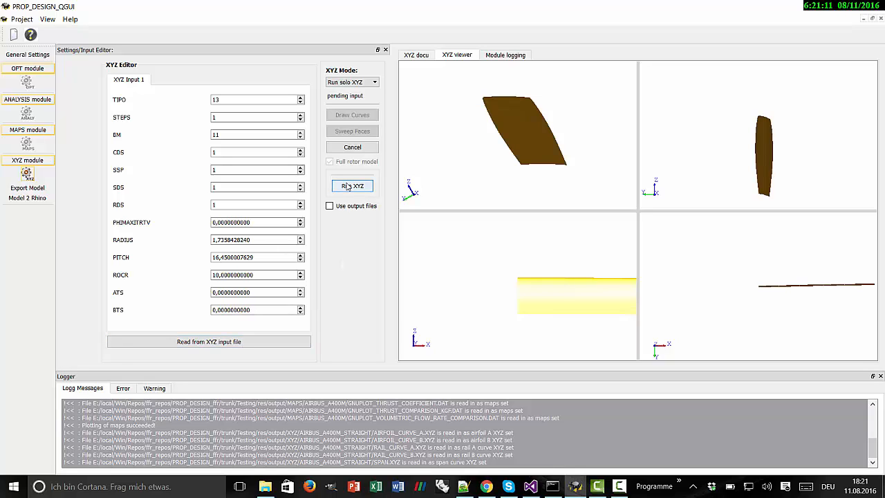
click(220, 342)
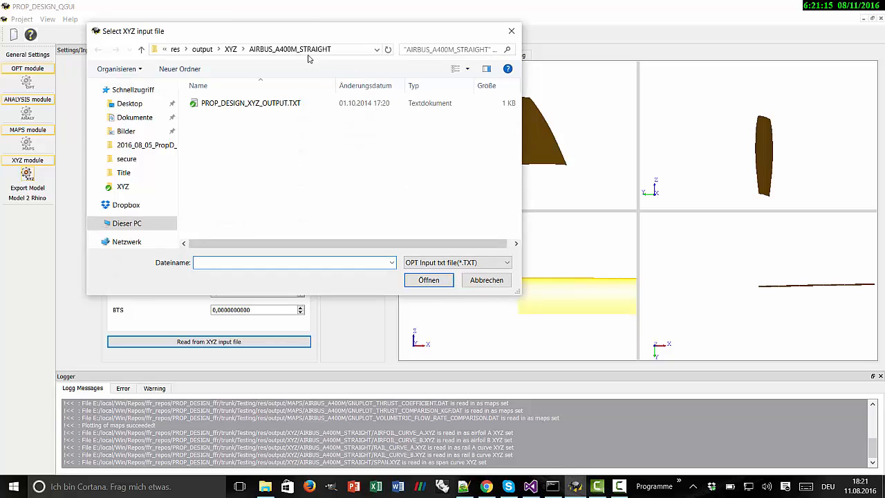
click(202, 49)
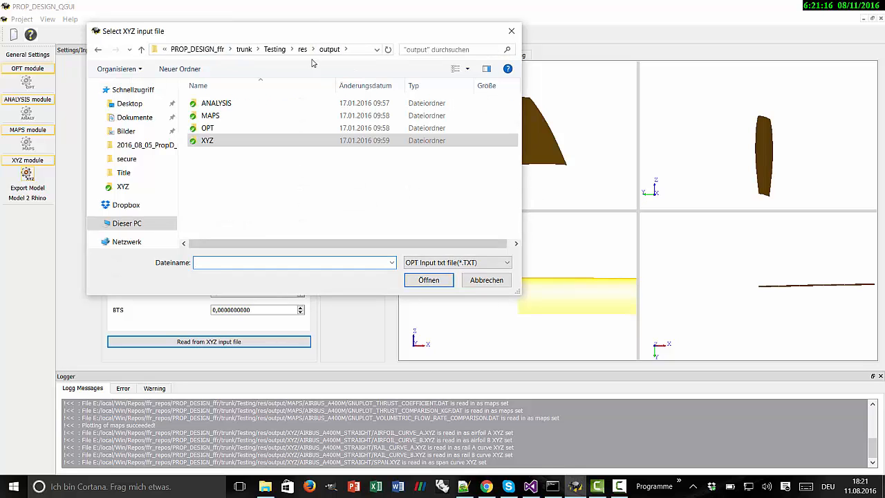
click(208, 49)
double_click(210, 179)
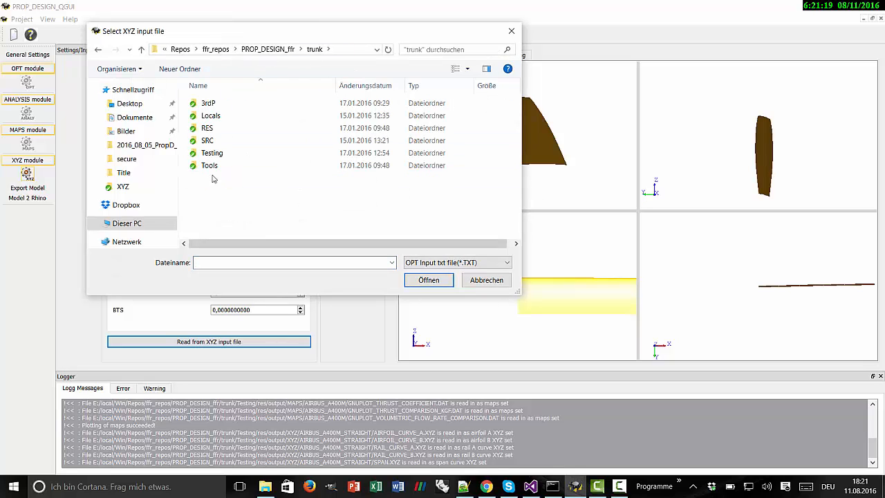
double_click(207, 129)
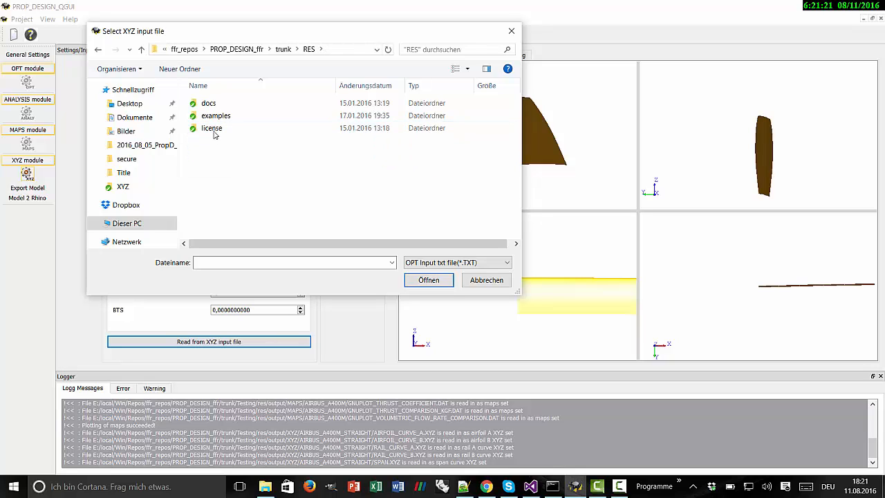
double_click(215, 115)
double_click(212, 141)
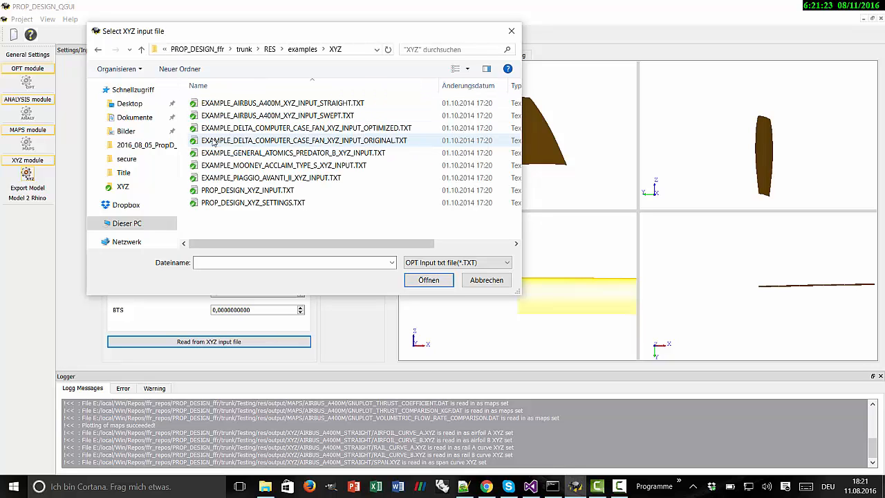
double_click(297, 178)
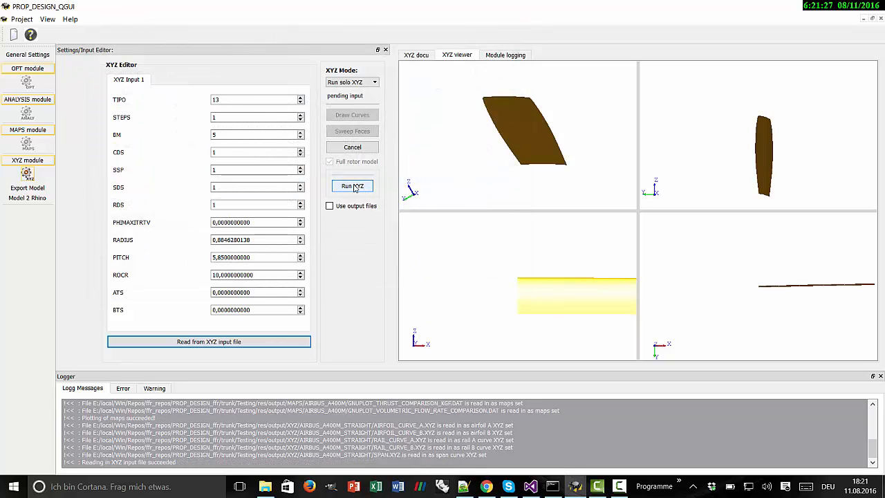
- Run the XYZ computation for the Piaggio Avanti II input and draw the full rotor's curves
click(352, 186)
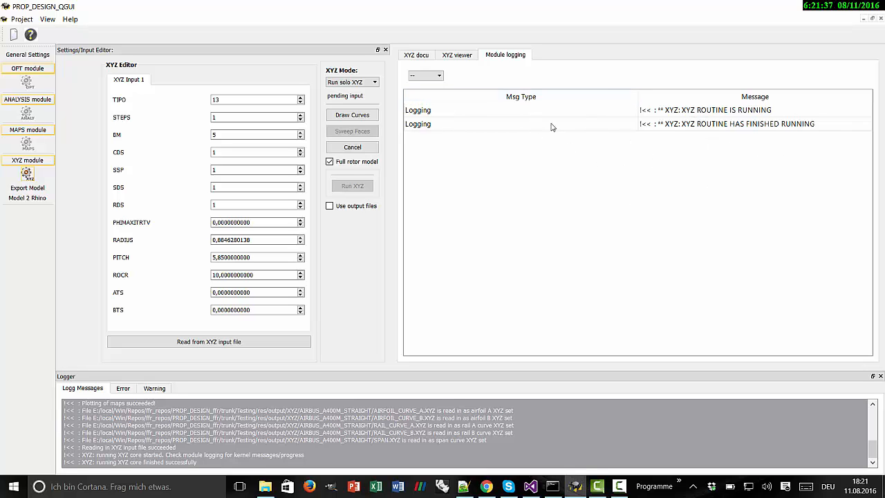
click(351, 117)
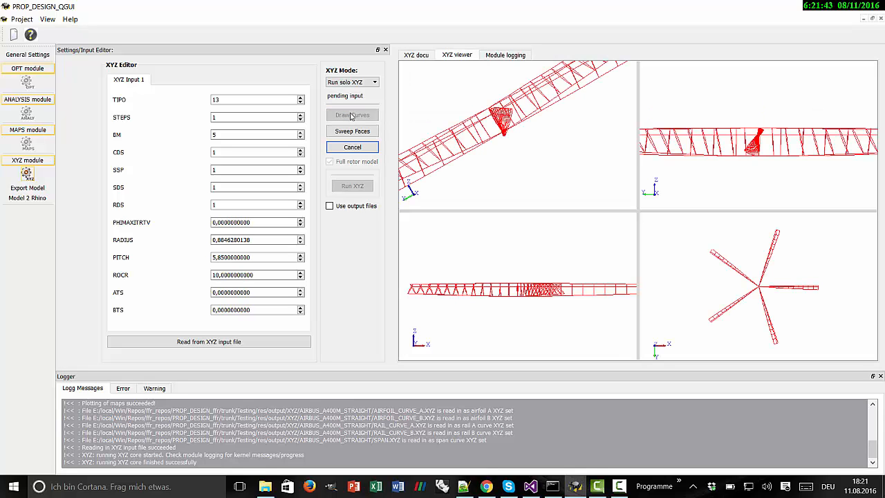
scroll(497, 100, down, 3)
drag(493, 112, 555, 123)
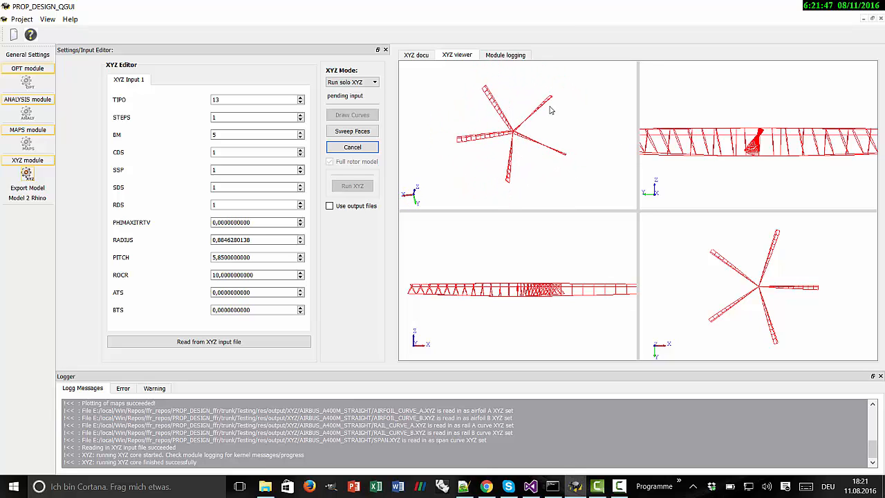
- Sweep the faces of the full rotor model and display it with shaded surfaces
click(351, 131)
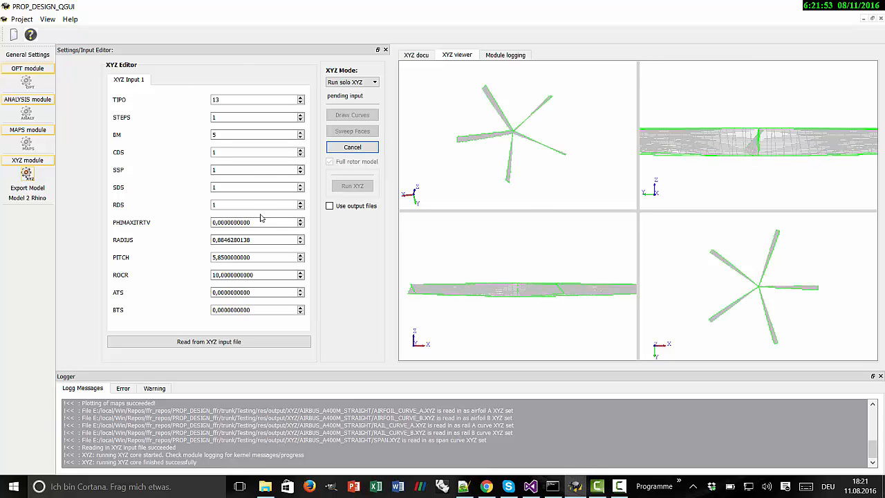
click(47, 20)
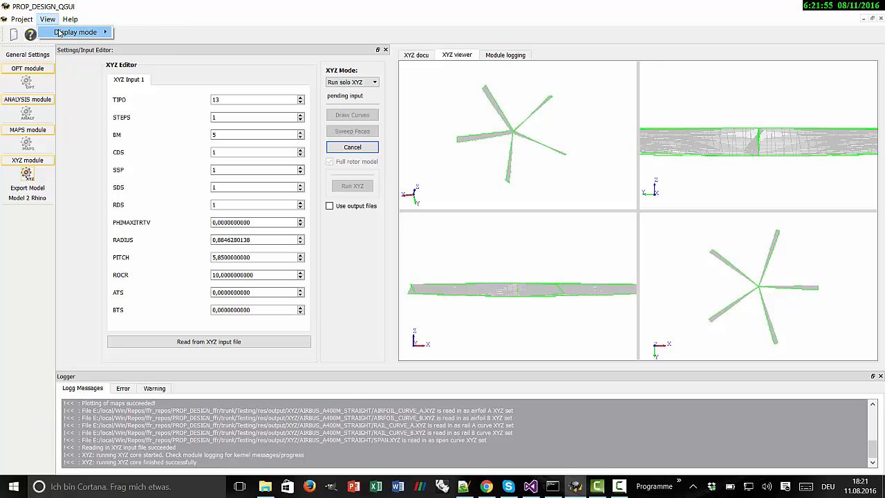
mouse_move(76, 31)
click(156, 41)
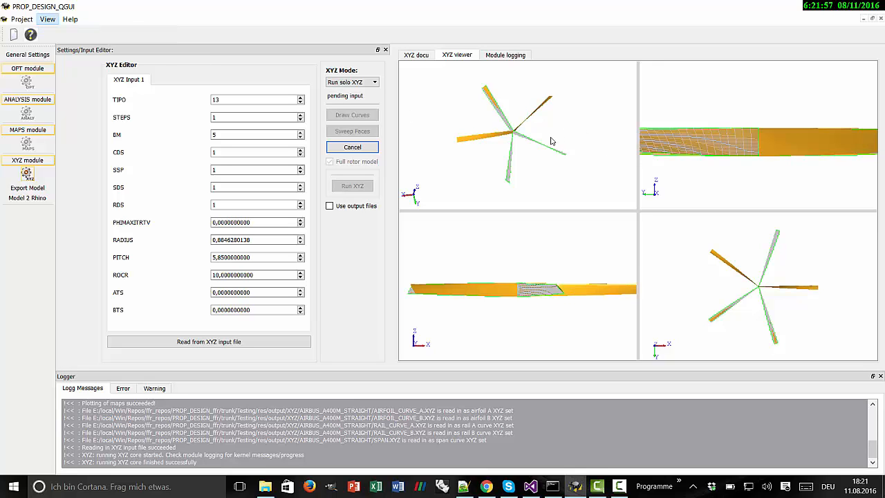
mouse_move(547, 143)
mouse_down()
mouse_move(537, 142)
mouse_move(542, 123)
mouse_move(547, 130)
mouse_move(529, 140)
mouse_up()
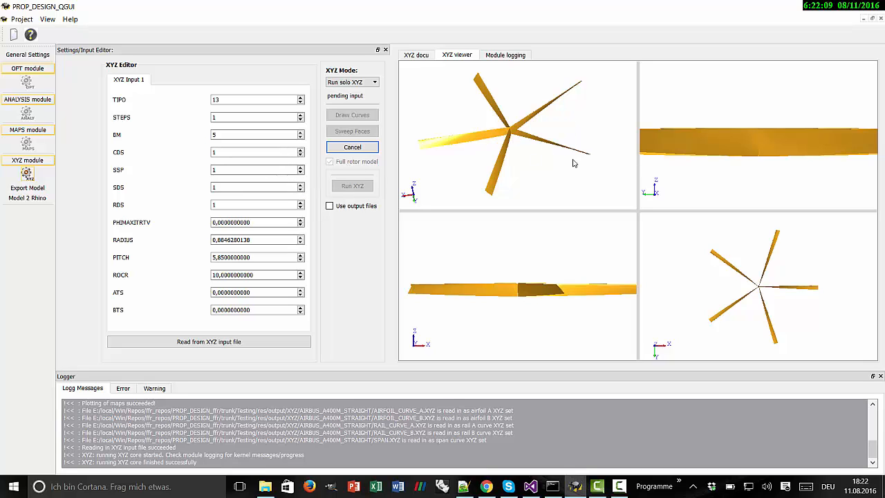
drag(550, 137, 561, 110)
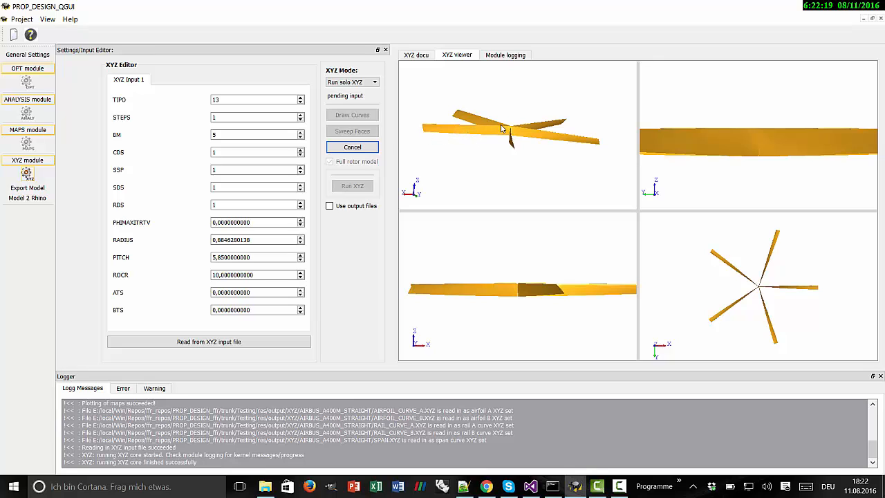
drag(495, 133, 574, 147)
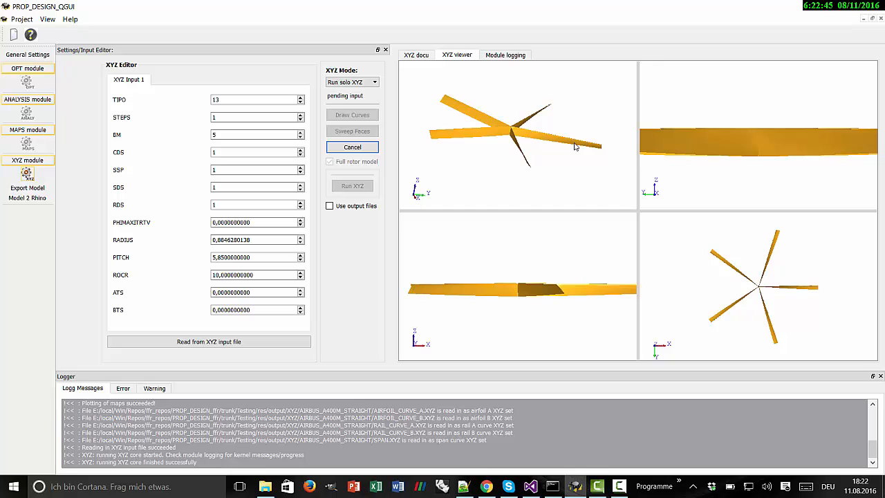
drag(574, 146, 560, 156)
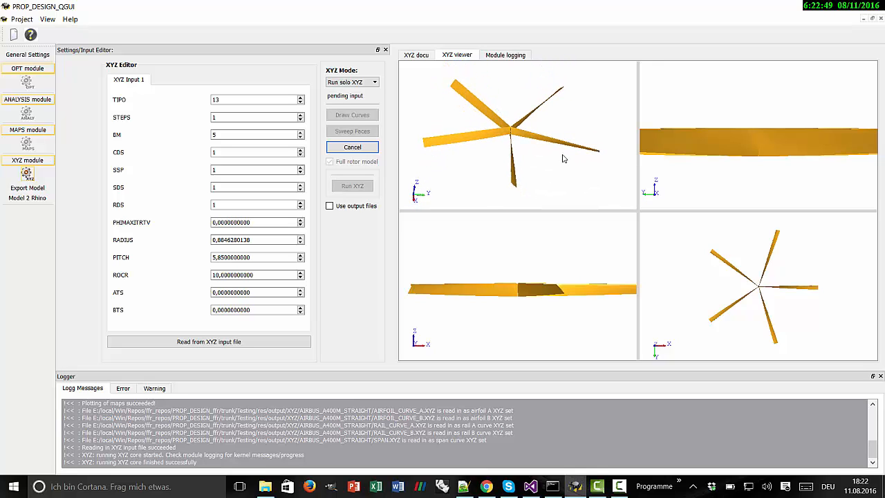
- Review the file types offered for exporting the wing model and cancel the export
click(38, 195)
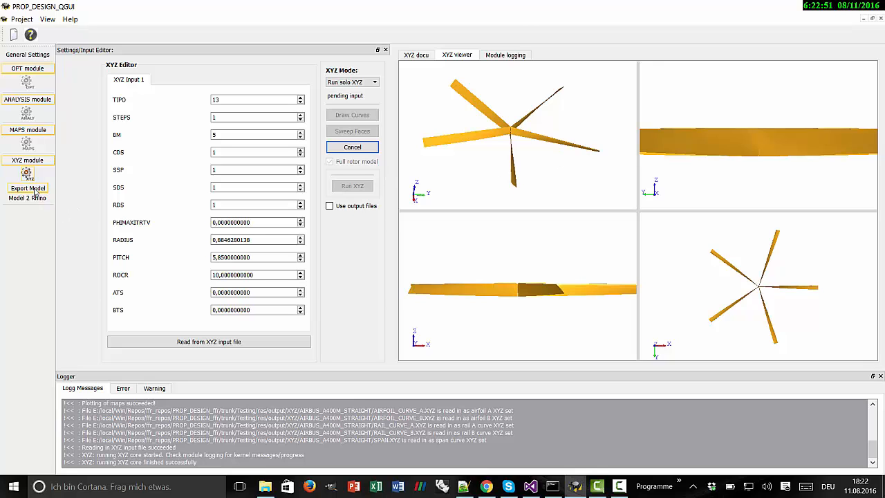
click(360, 251)
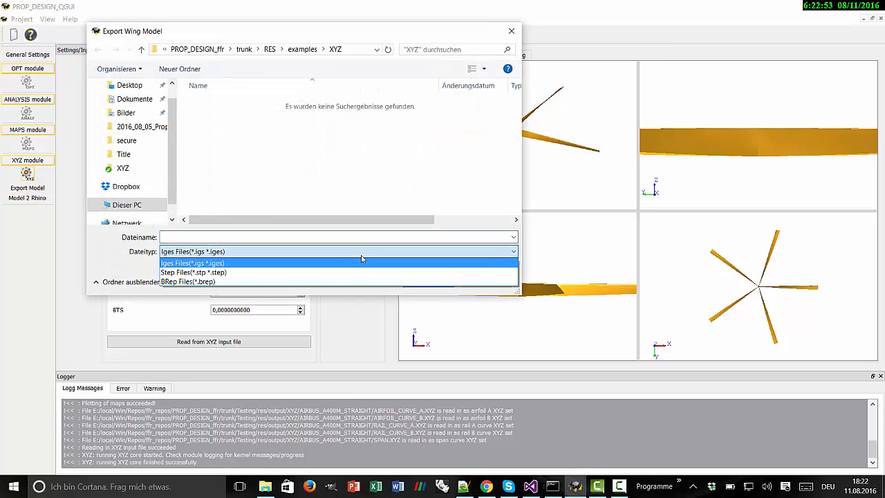
click(503, 200)
click(488, 280)
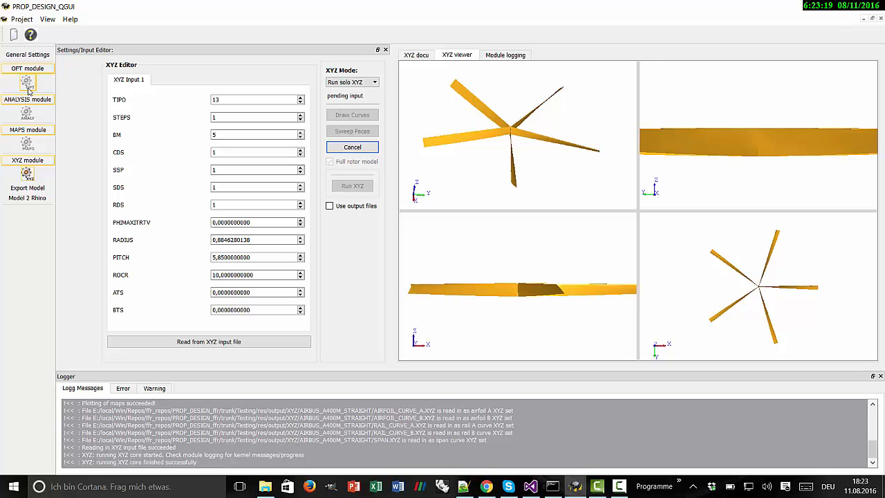
- Open the OPT module, set its mode to Run solo Opt and narrow the input editor pane
click(27, 88)
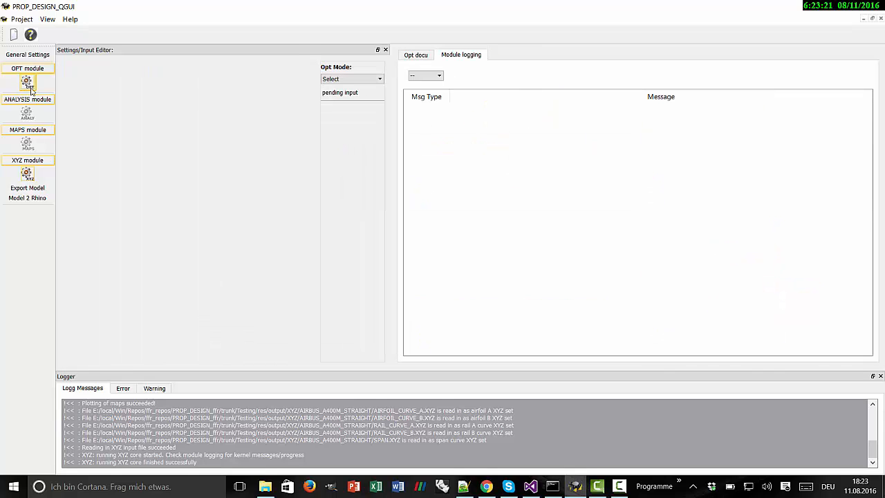
click(378, 79)
click(377, 95)
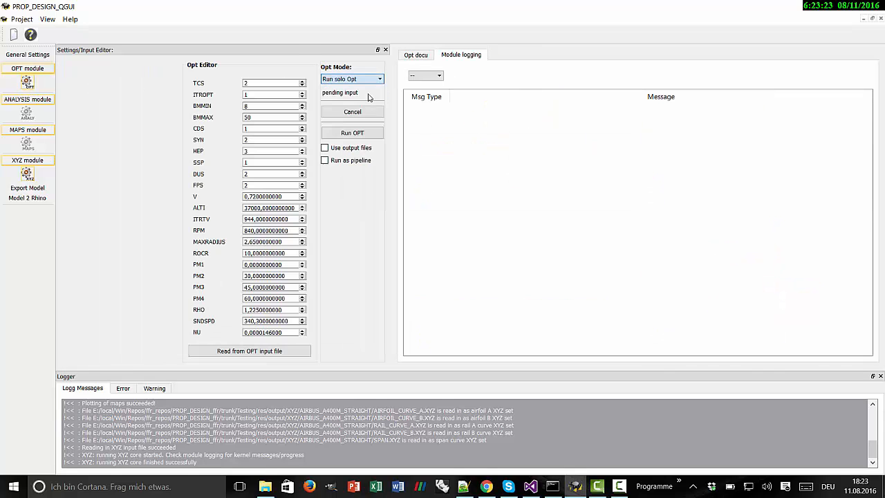
drag(390, 113, 328, 116)
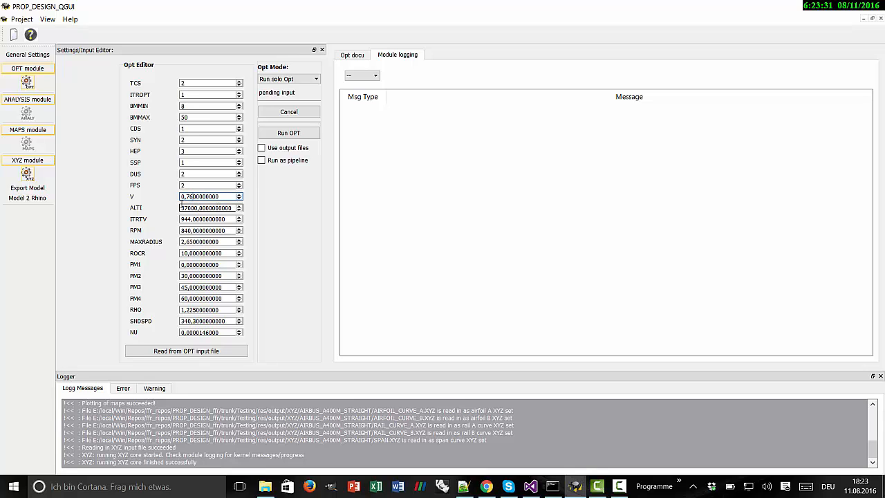
- Set the OPT input values V to 0,76, MAXRADIUS to 2,75 and SYN to 1
text(6)
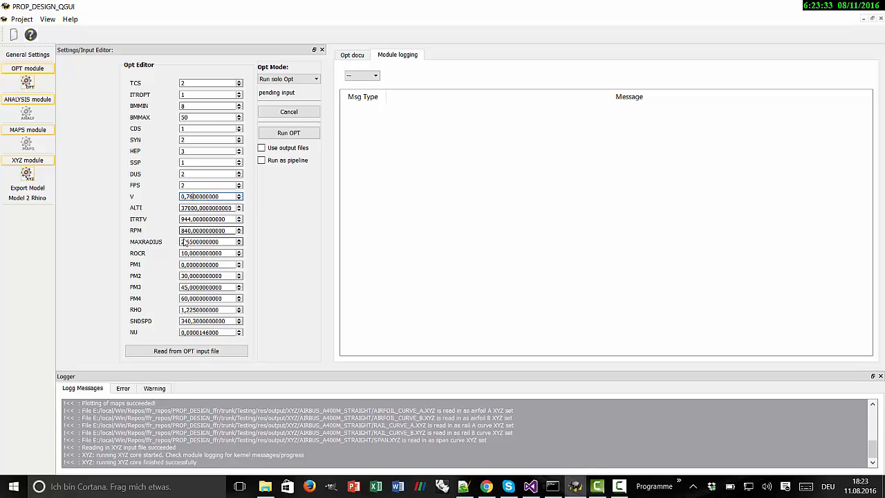
drag(191, 242, 186, 242)
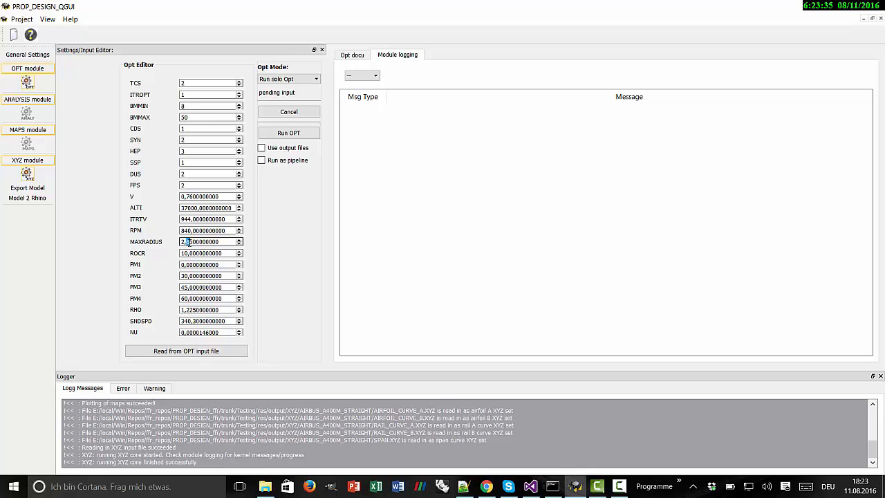
double_click(188, 141)
text(1)
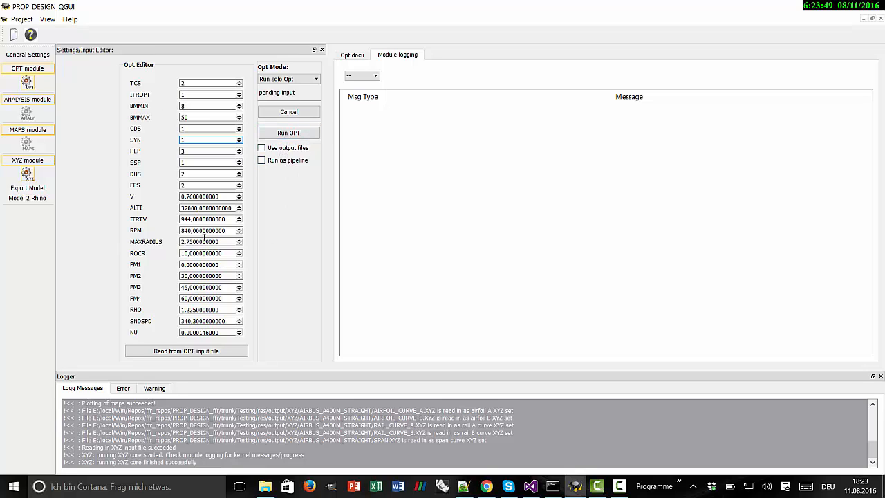
- Enable running OPT as a pipeline, accept overwriting the downstream module inputs, and start the optimization
click(286, 163)
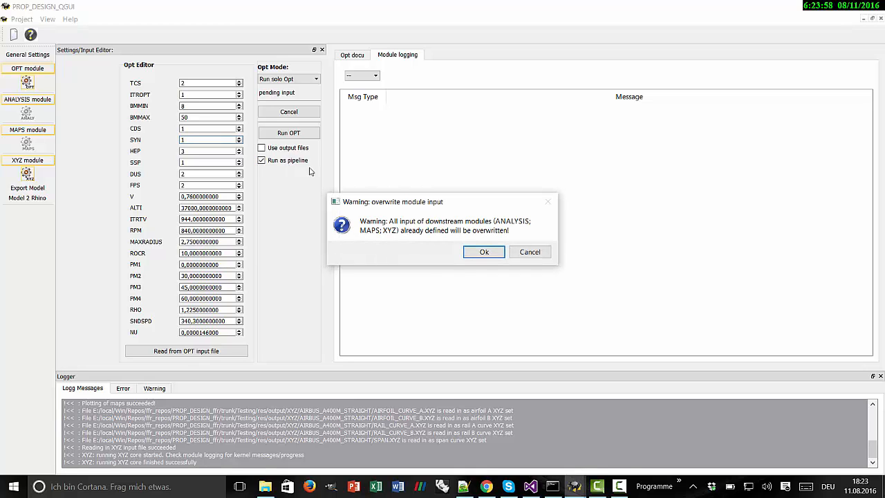
click(484, 252)
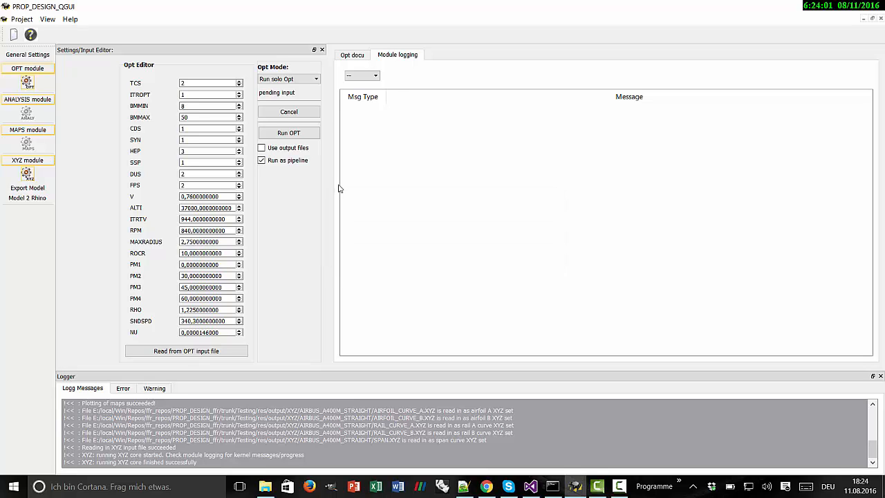
click(289, 134)
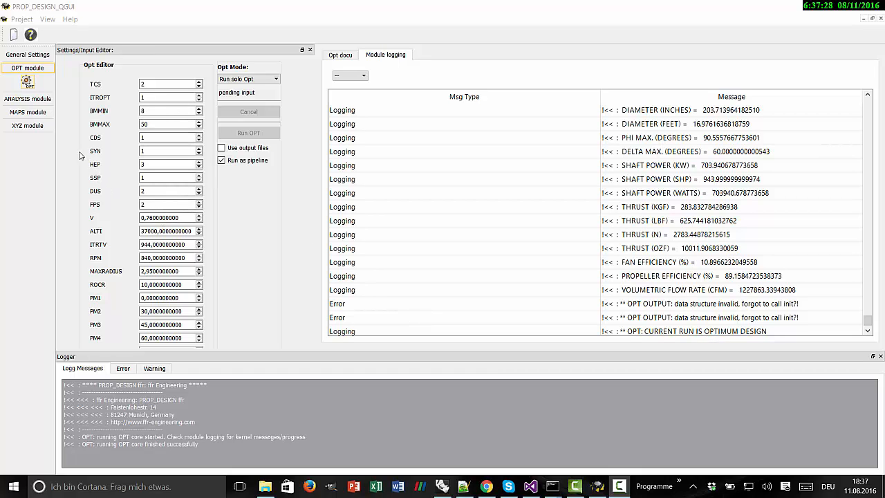
- Open the XYZ module and set its mode to XYZ from pipeline
click(29, 127)
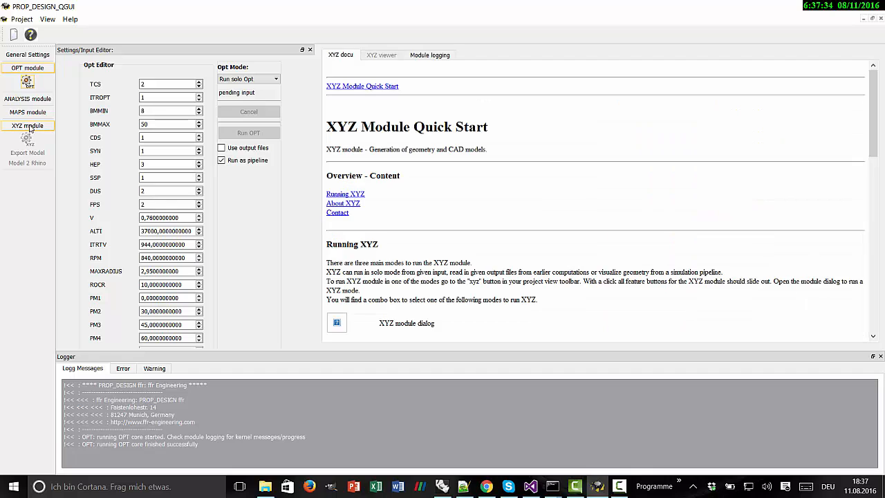
click(27, 140)
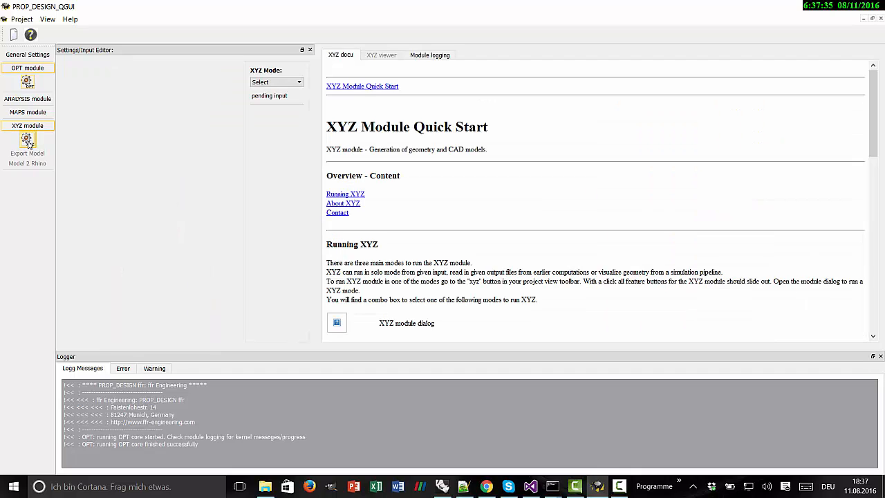
click(295, 84)
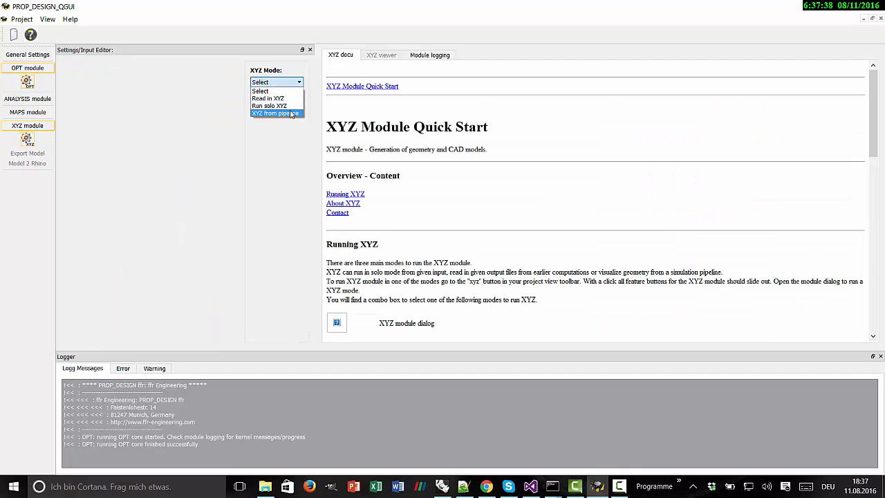
click(291, 114)
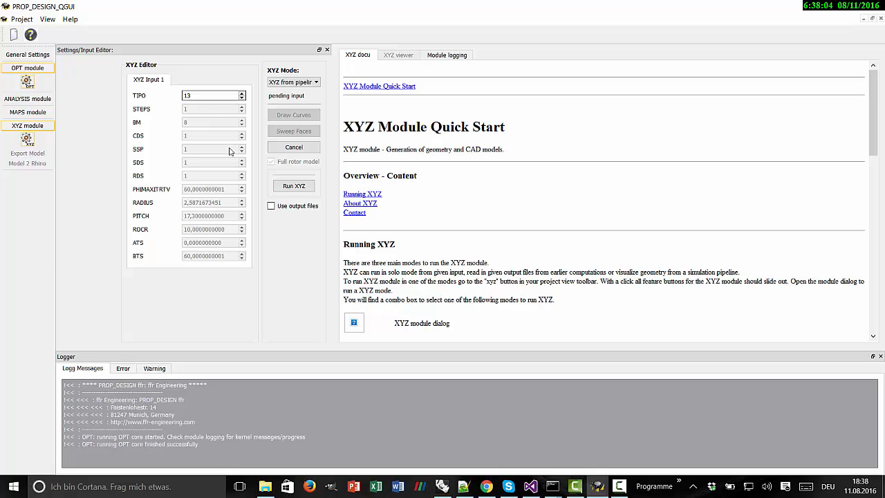
- Run the XYZ computation on the pipeline input and draw the full rotor's curves
click(290, 185)
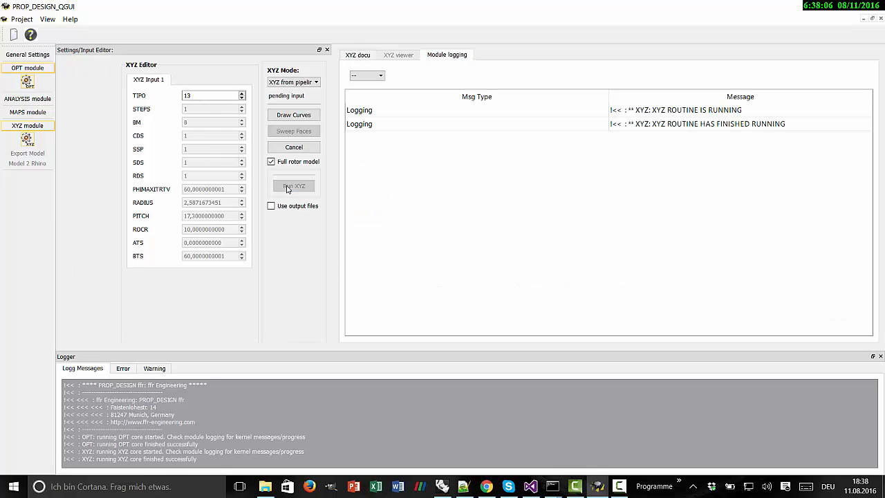
click(297, 114)
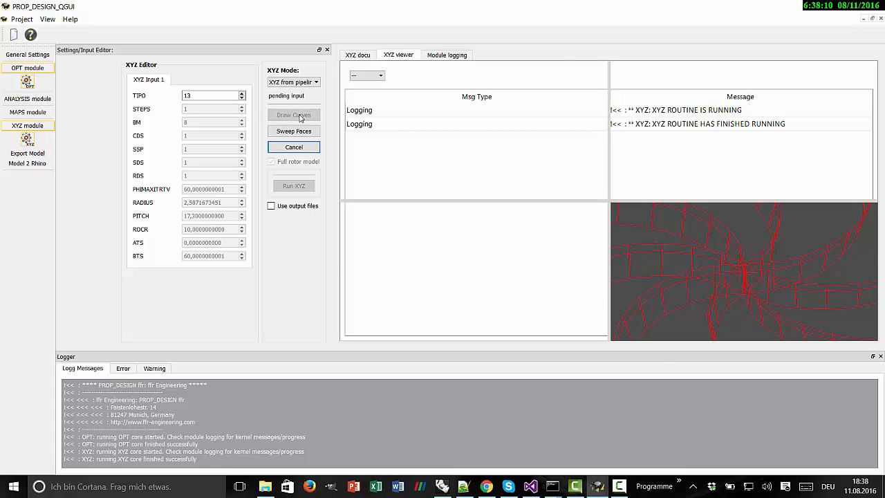
scroll(388, 100, down, 6)
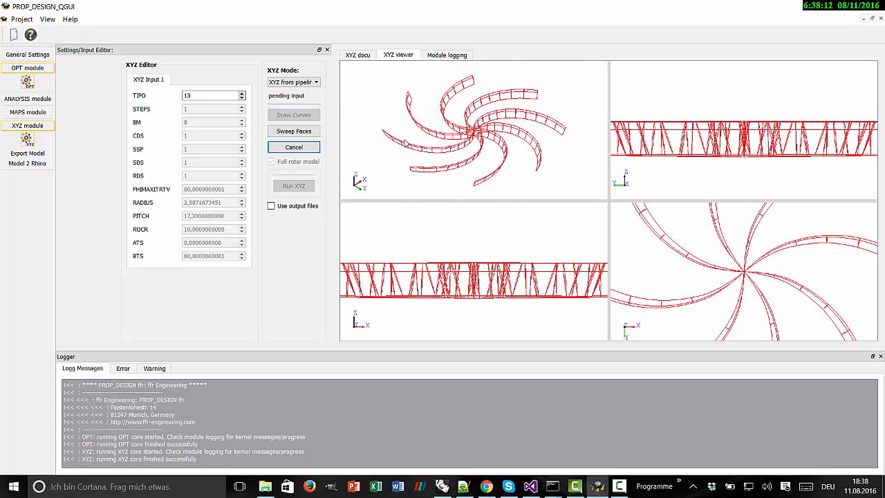
- Examine the shape of the optimized rotor's blade curves in the 3D view from several angles
middle_drag(423, 130, 437, 83)
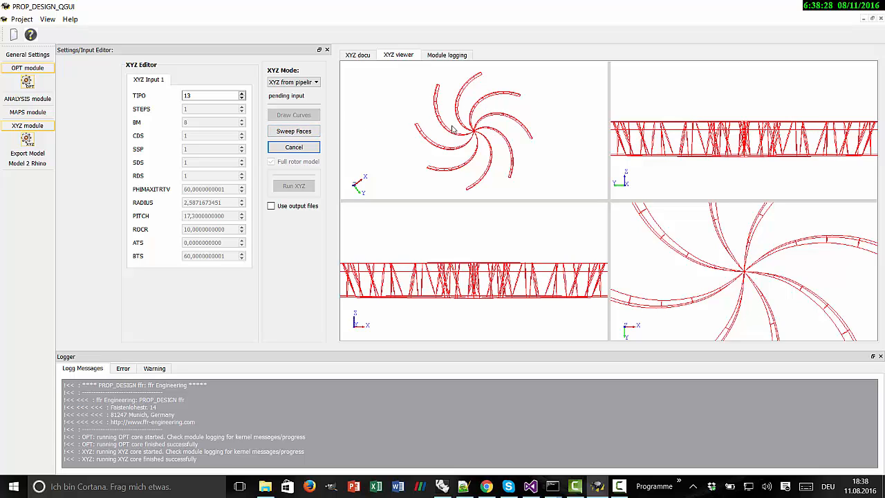
scroll(455, 135, up, 5)
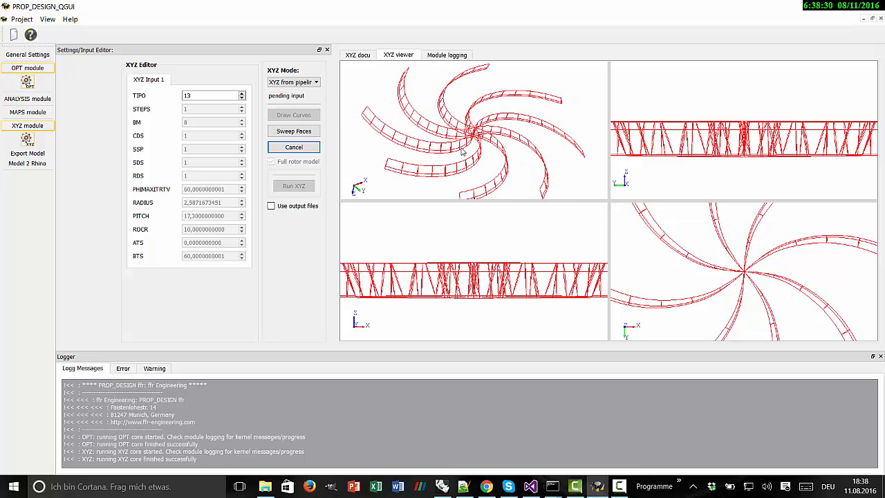
drag(461, 151, 381, 141)
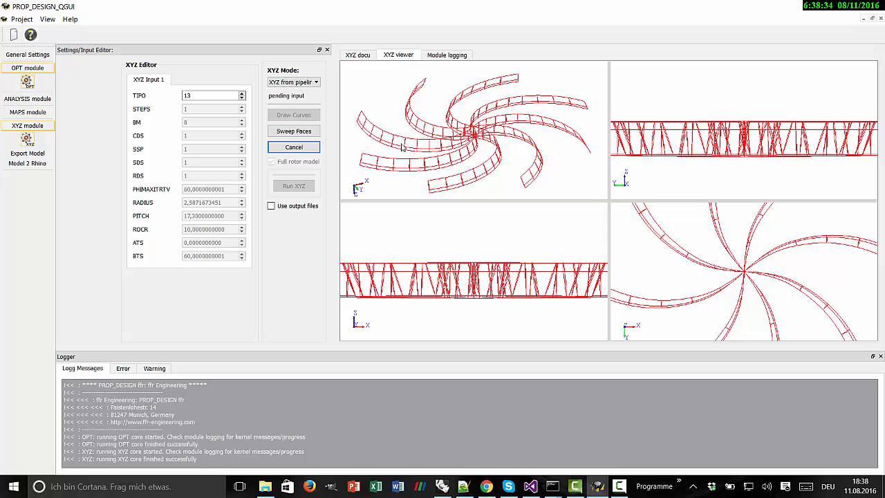
drag(400, 148, 477, 136)
scroll(478, 137, down, 3)
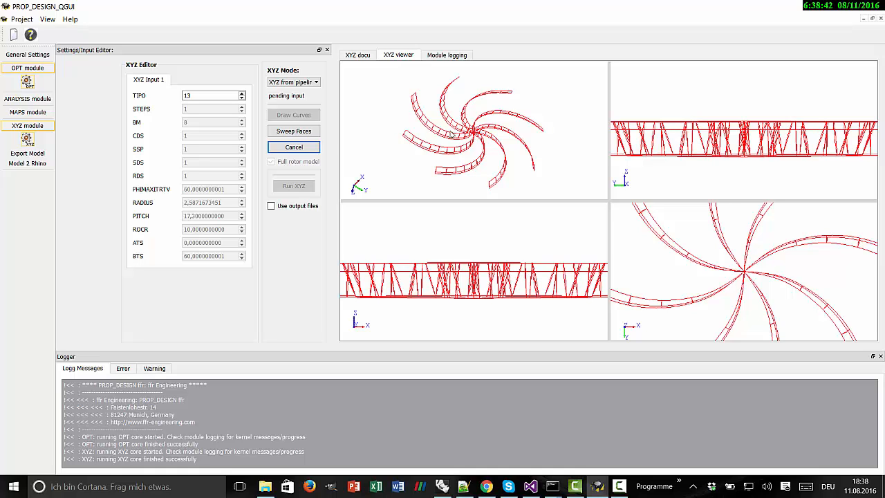
drag(436, 143, 538, 98)
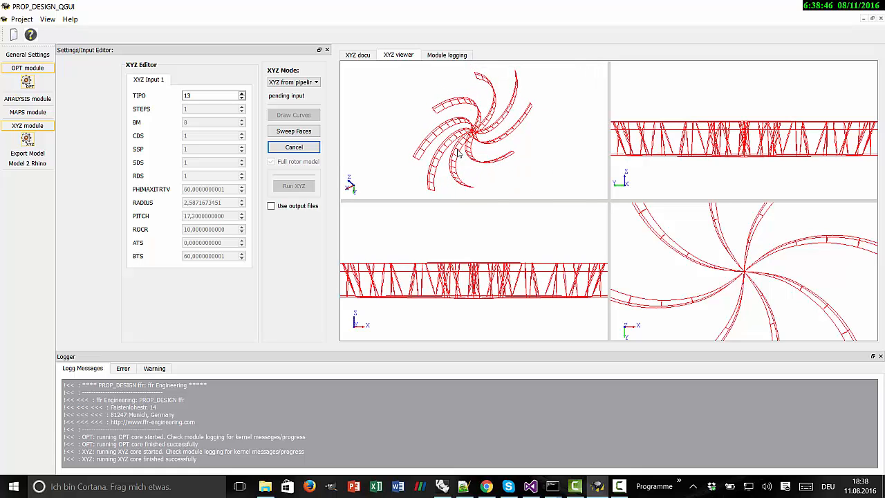
drag(491, 143, 369, 118)
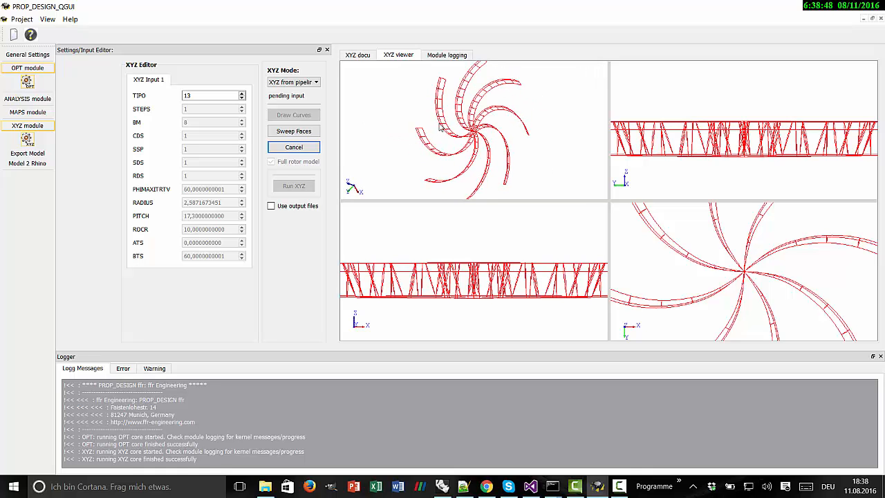
drag(436, 125, 577, 128)
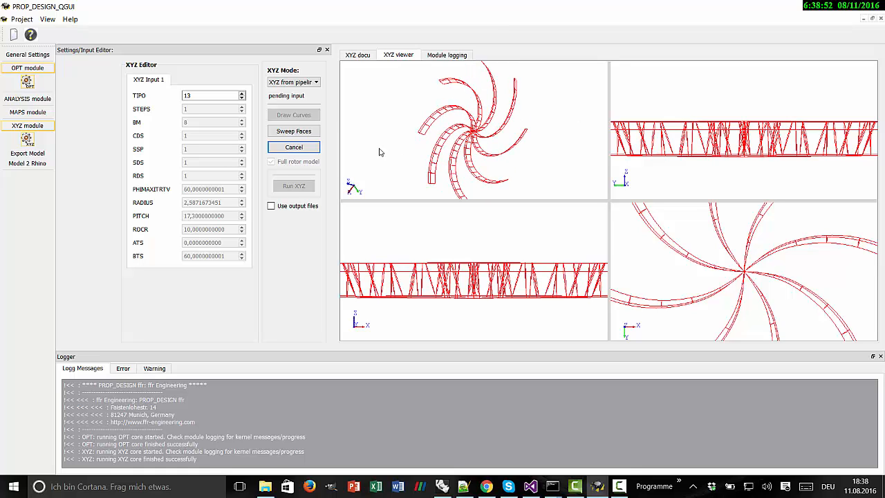
- Sweep the faces of the optimized full rotor and display it with shaded surfaces
click(316, 132)
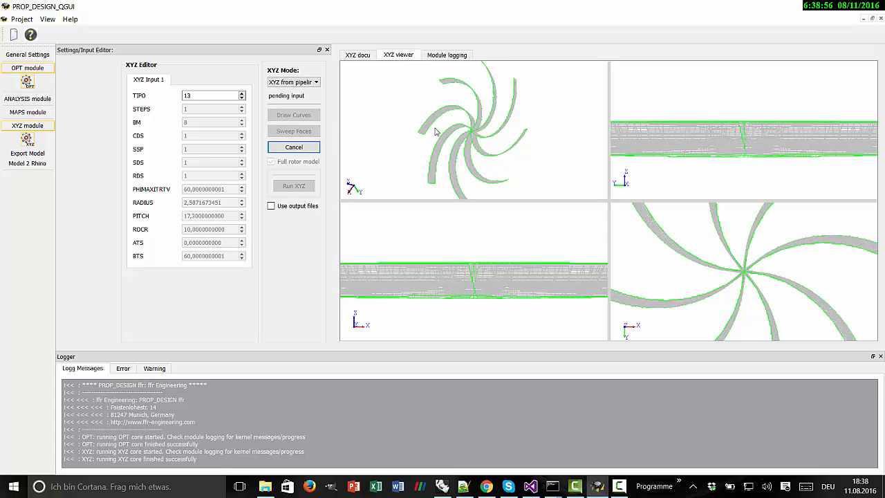
click(46, 19)
mouse_move(74, 33)
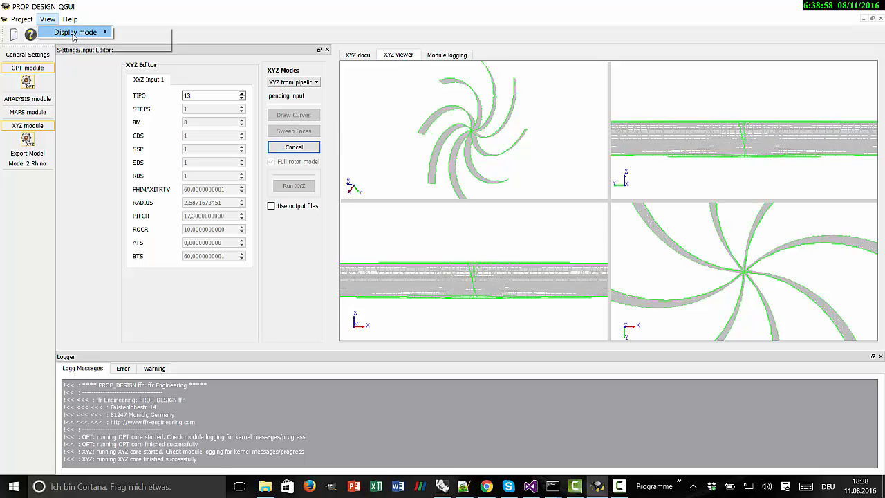
click(139, 43)
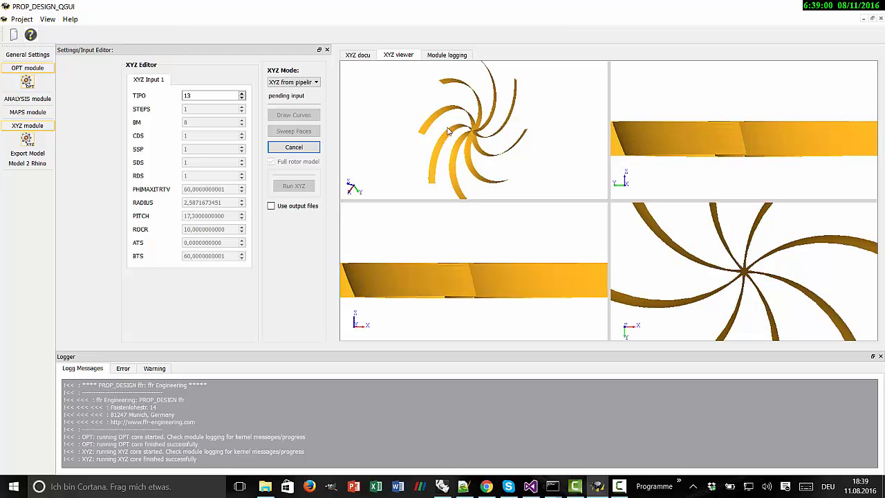
mouse_move(449, 131)
mouse_down()
mouse_move(520, 96)
mouse_move(459, 153)
mouse_up()
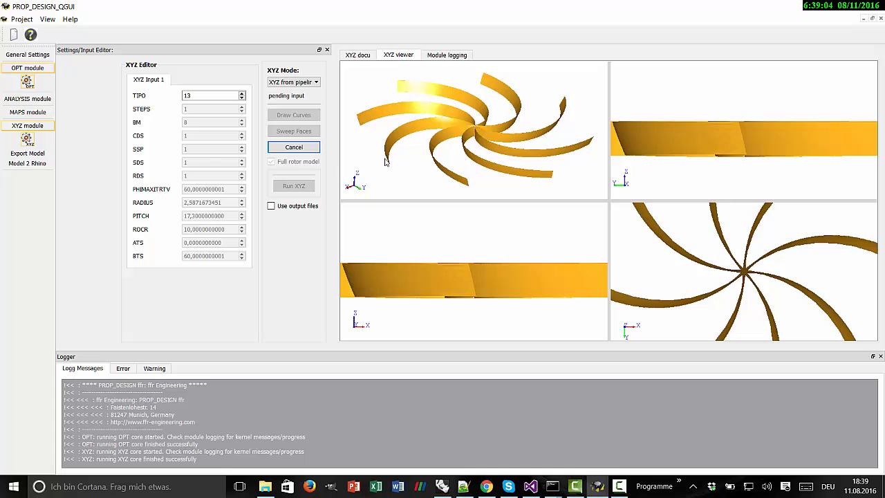
- Export the rotor model as a STEP file named test into the examples/XYZ folder
click(28, 156)
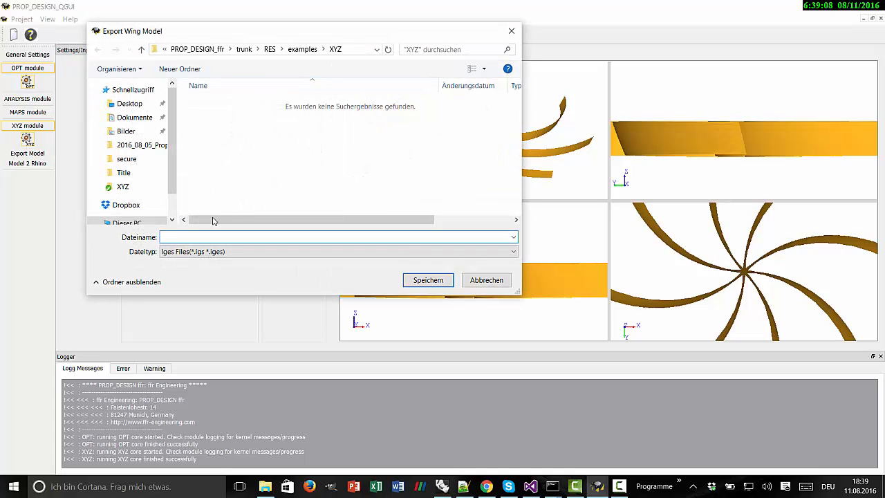
click(216, 251)
click(212, 270)
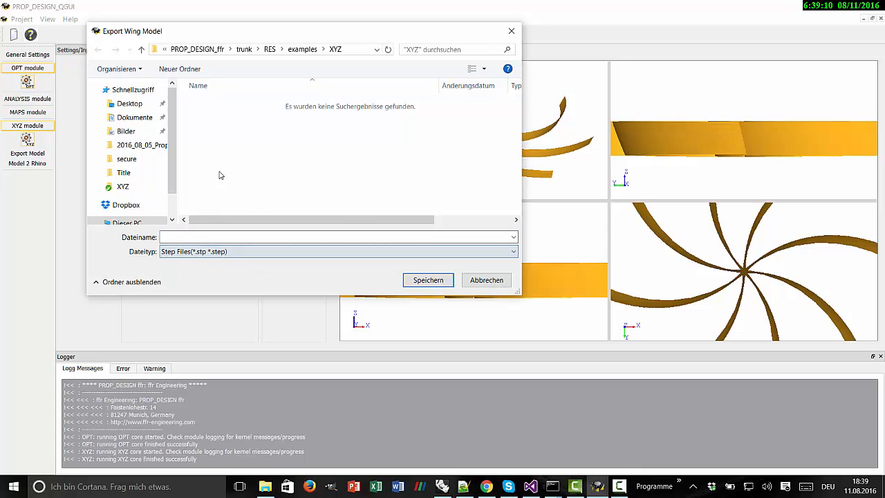
click(207, 237)
text(test)
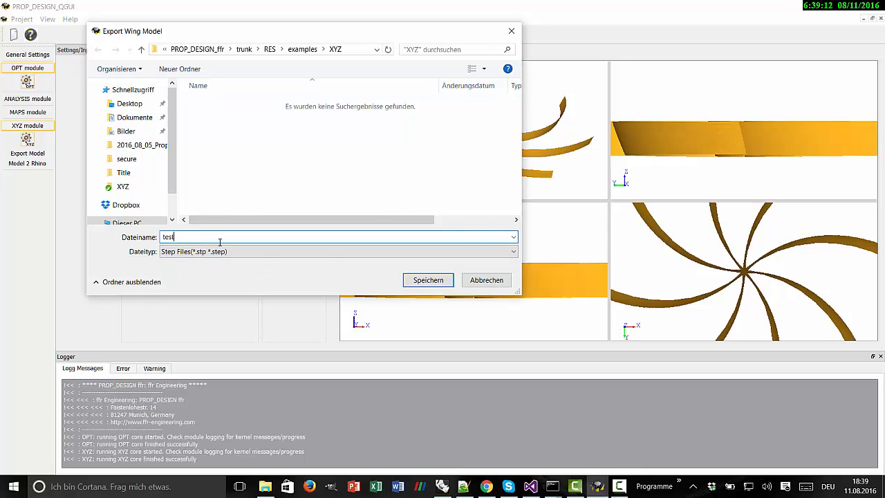
click(411, 279)
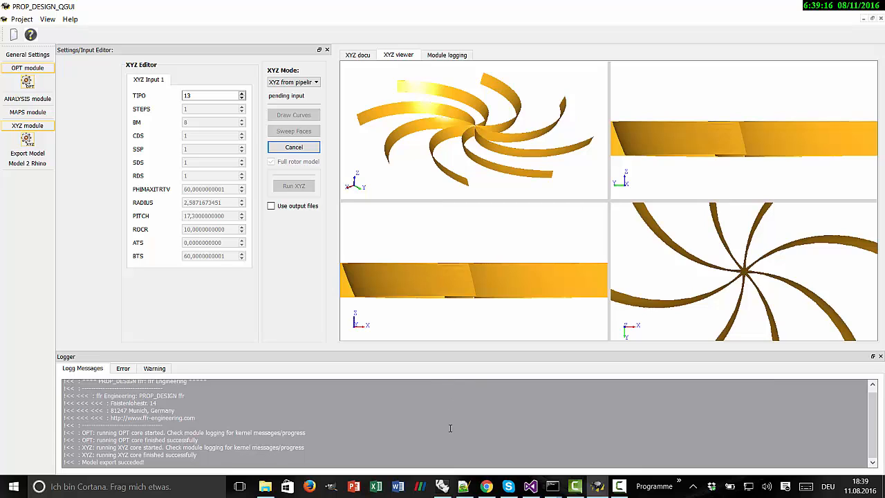
- Switch to File Explorer and open the XYZ folder under RES/examples to locate the exported STEP file
click(442, 486)
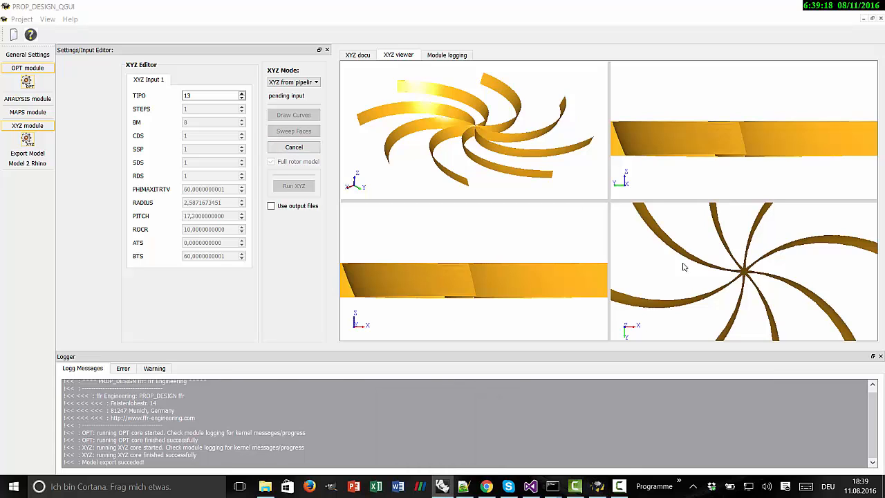
click(264, 486)
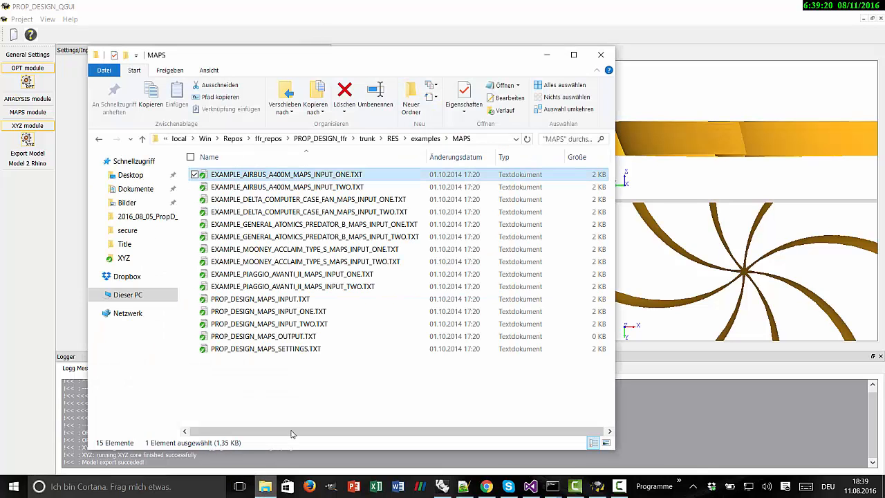
click(425, 138)
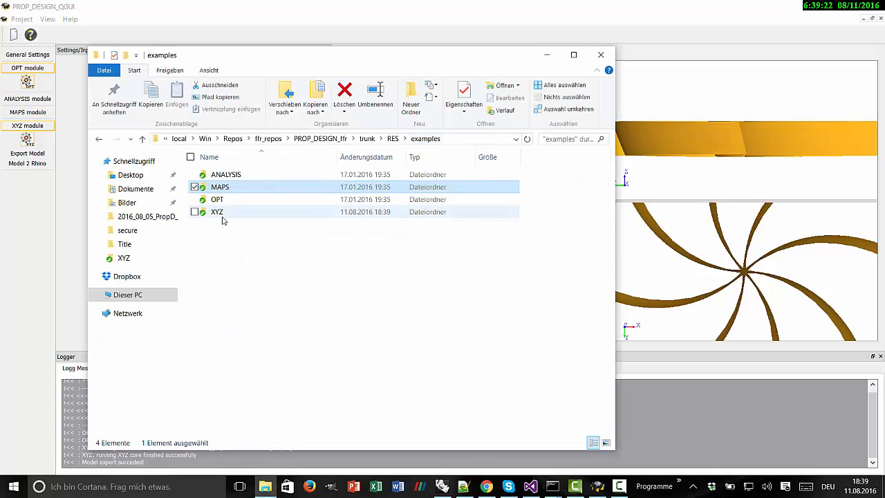
click(220, 211)
double_click(223, 212)
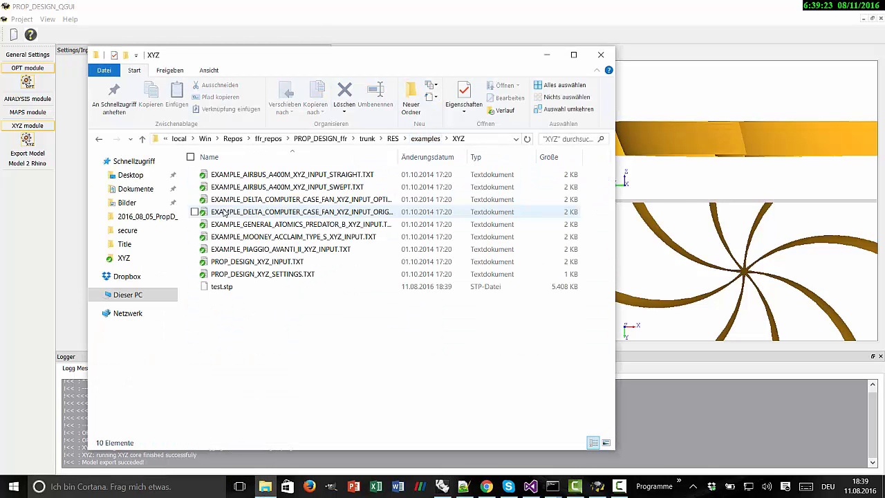
- Open the exported test.stp file in Rhinoceros as a new document and accept the STEP import notice
click(225, 287)
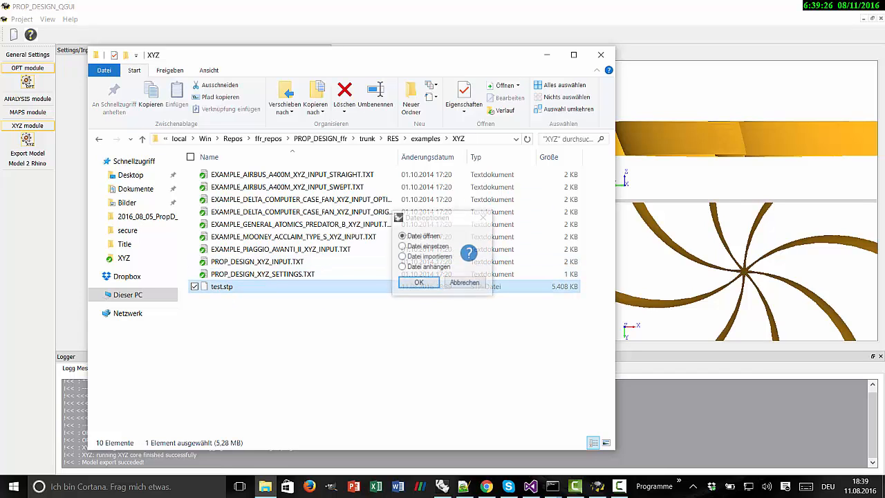
click(419, 284)
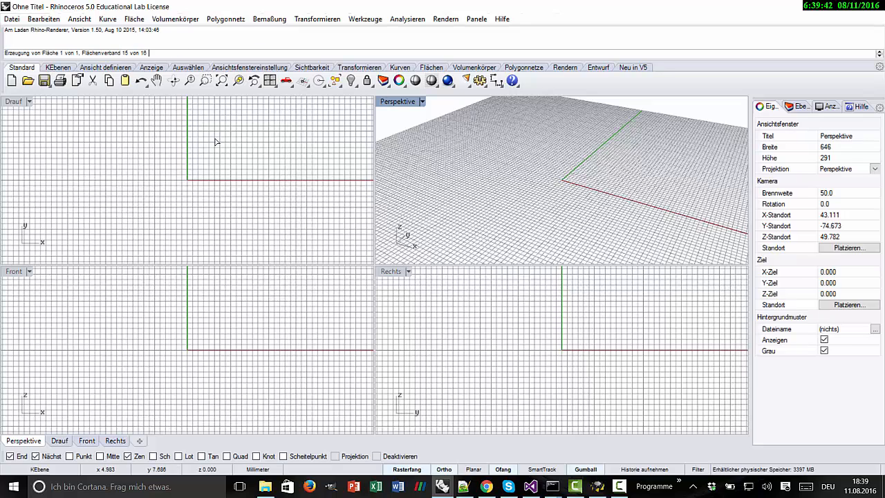
click(544, 277)
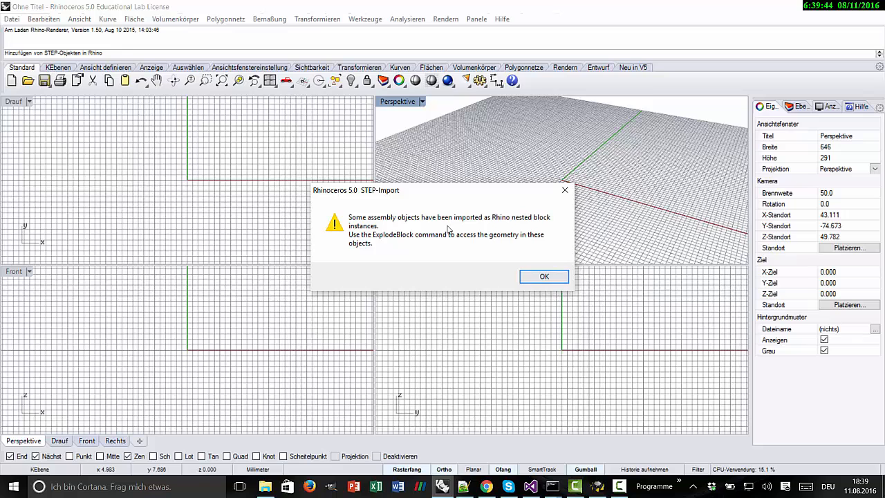
- Display the imported rotor in the perspective viewport in shaded (Schattiert) mode, and switch it to rendered (Gerendert) mode
click(422, 102)
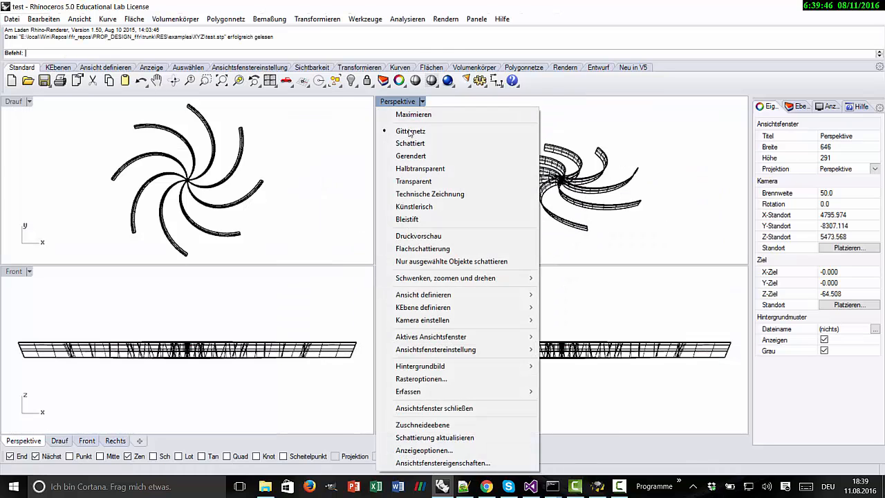
click(410, 144)
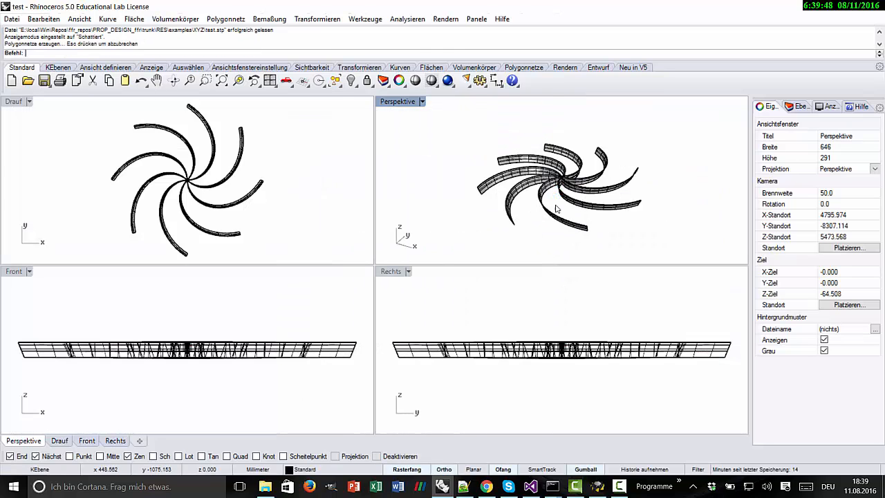
scroll(553, 181, up, 5)
middle_click(551, 173)
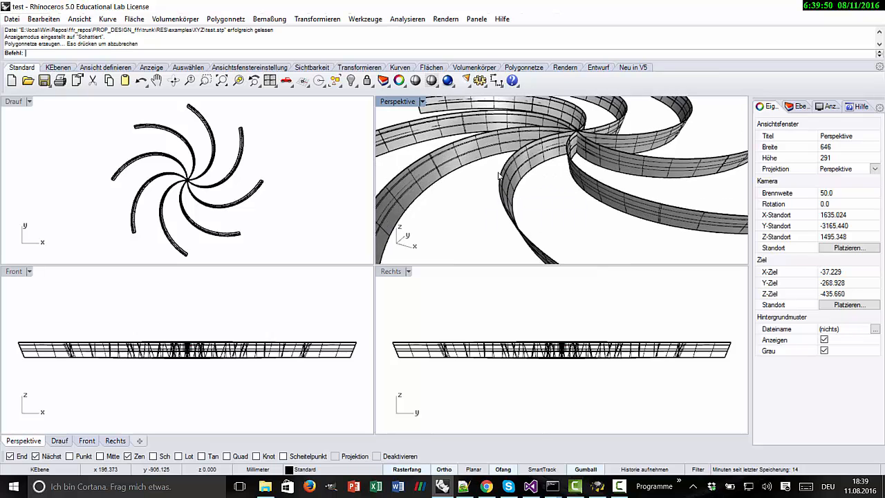
click(422, 102)
click(410, 155)
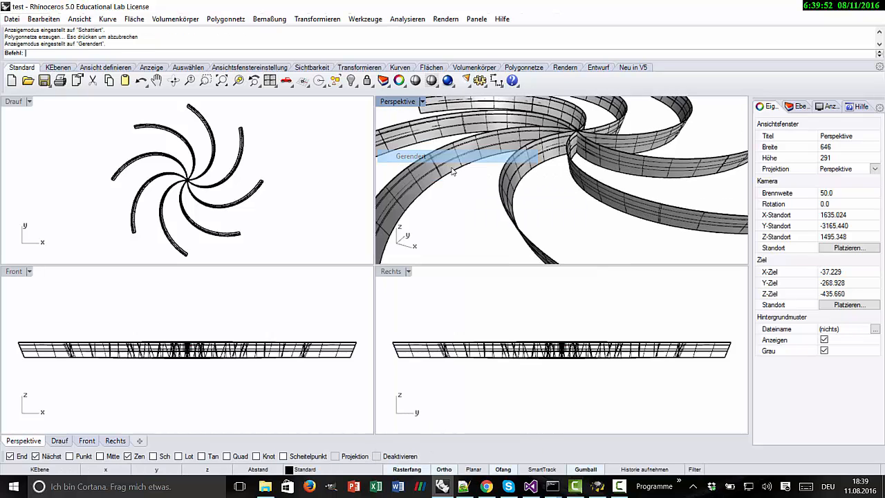
scroll(484, 166, down, 5)
middle_click(452, 167)
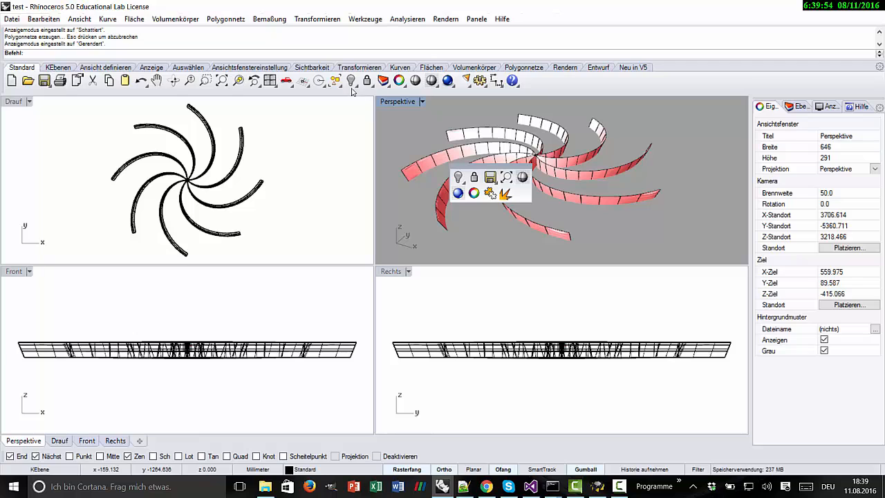
- Maximize the perspective viewport and inspect the rendered rotor blades from the side and from above
click(174, 81)
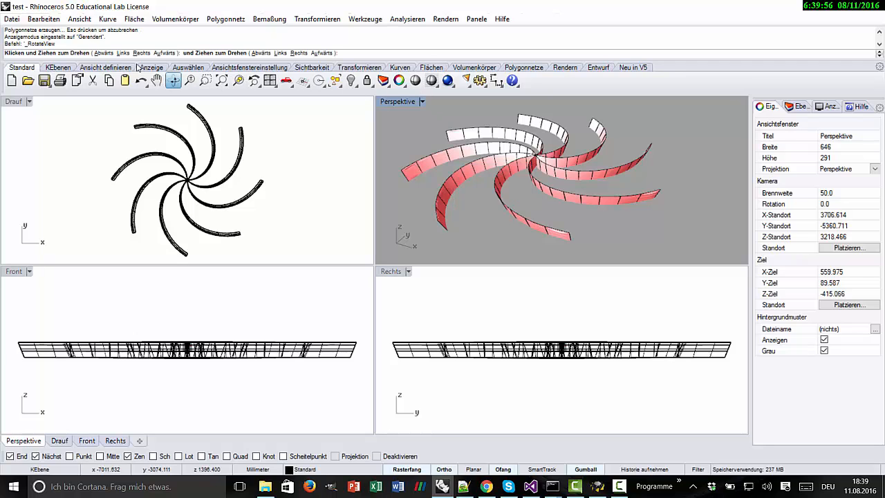
drag(508, 195, 466, 153)
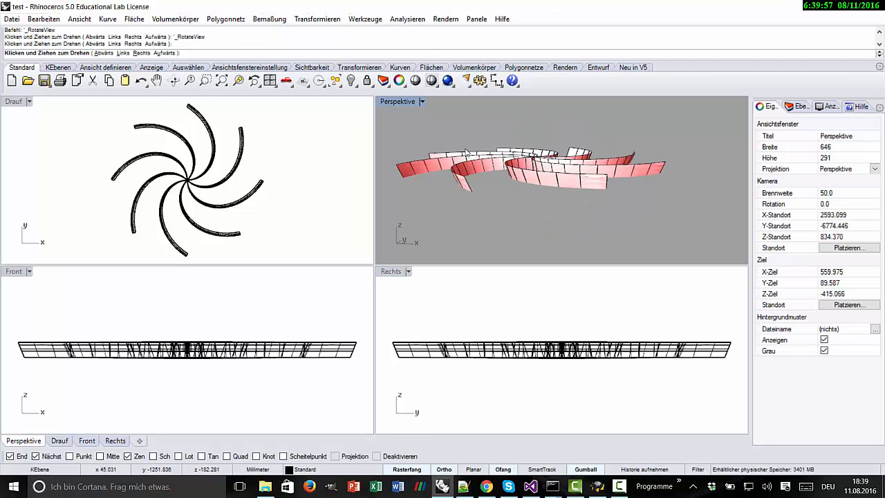
double_click(402, 102)
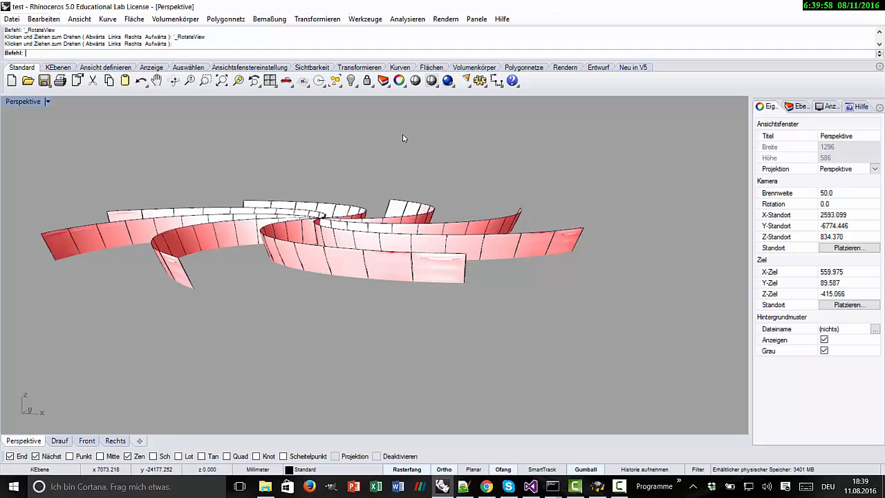
click(174, 81)
drag(221, 198, 572, 190)
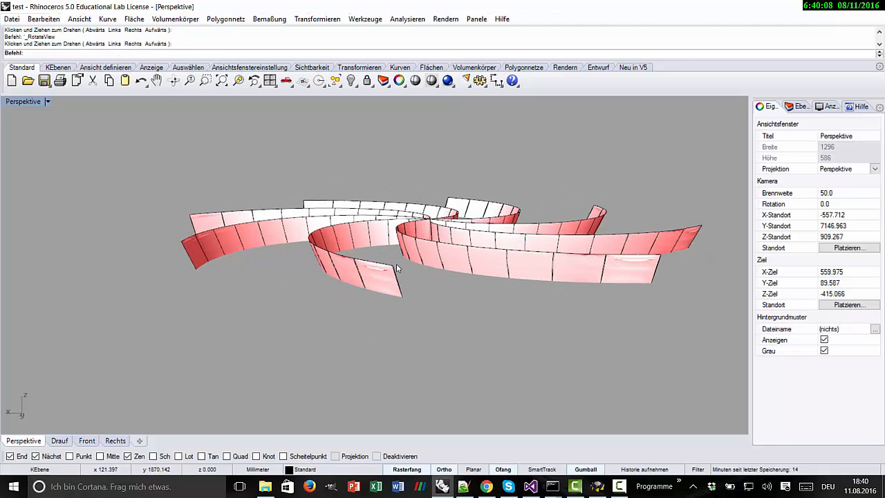
scroll(418, 292, down, 3)
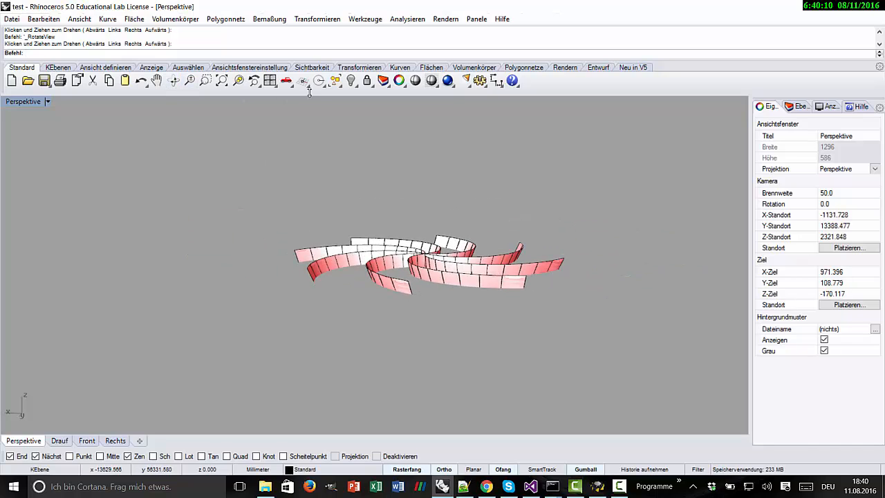
click(173, 81)
drag(217, 122, 448, 152)
key(Escape)
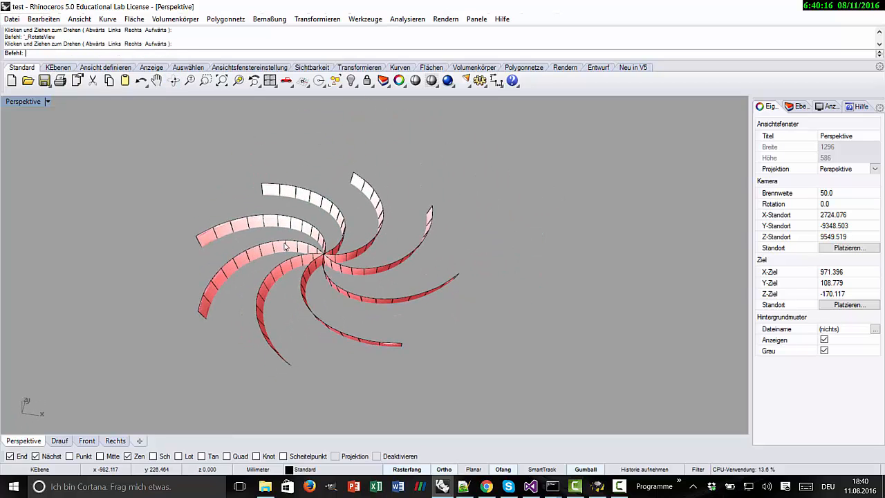
- Switch back to PROP_DESIGN_QGUI and open the MAPS module dialog with its mode set to maps from pipeline
click(819, 9)
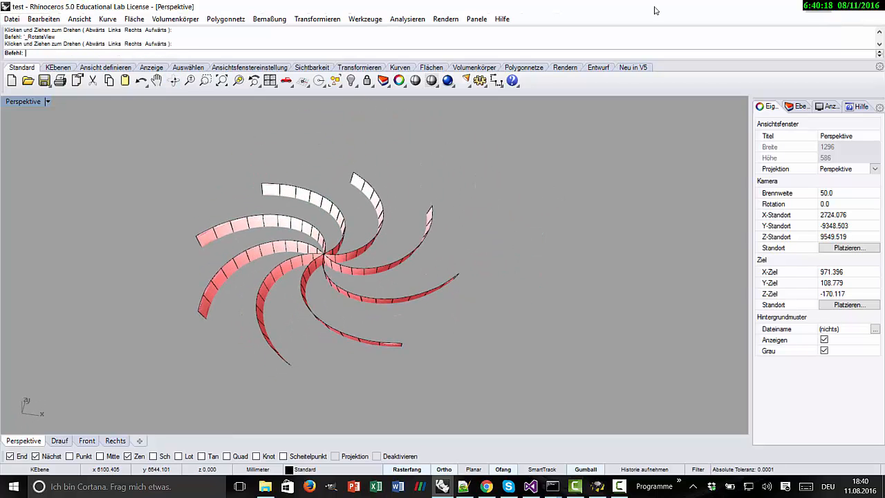
click(546, 53)
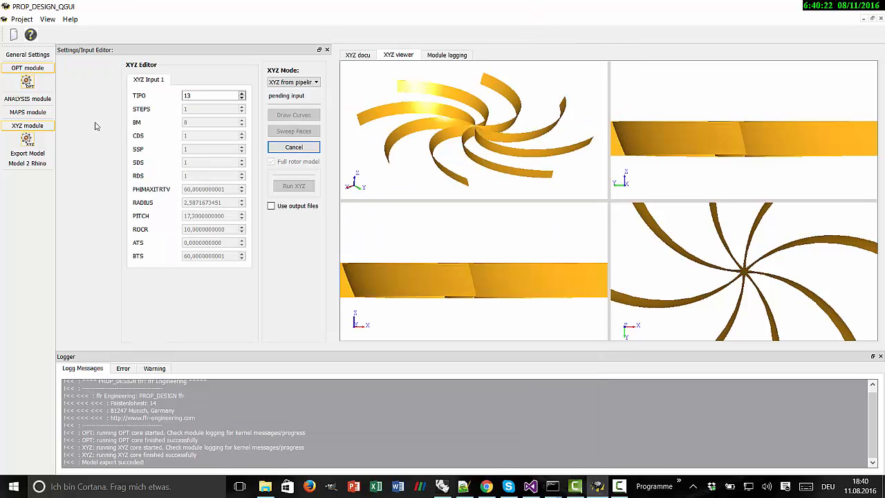
click(41, 116)
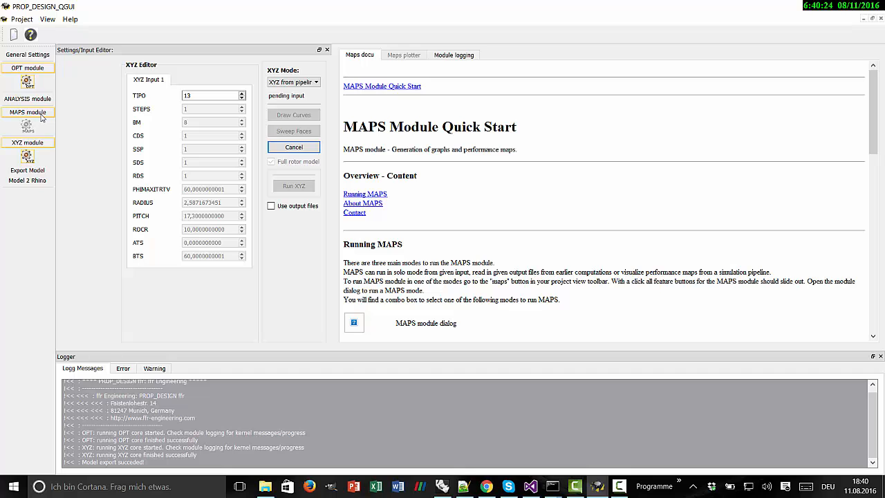
click(31, 123)
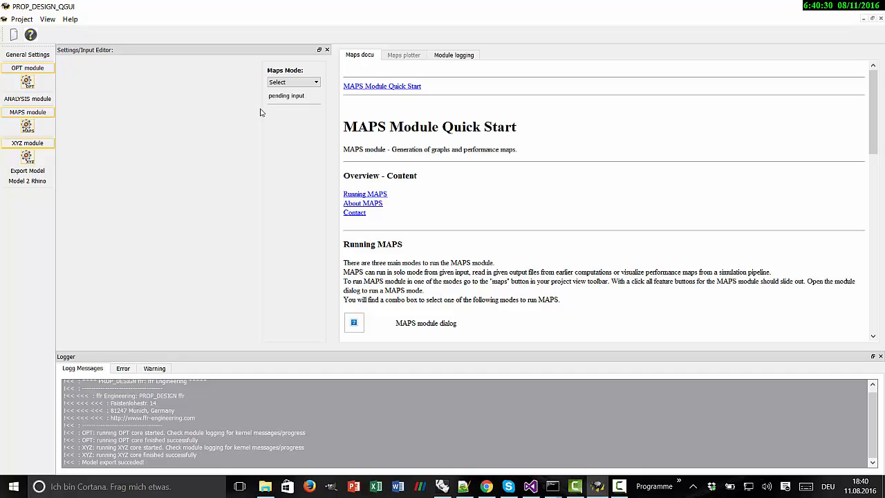
click(293, 81)
click(291, 82)
click(291, 114)
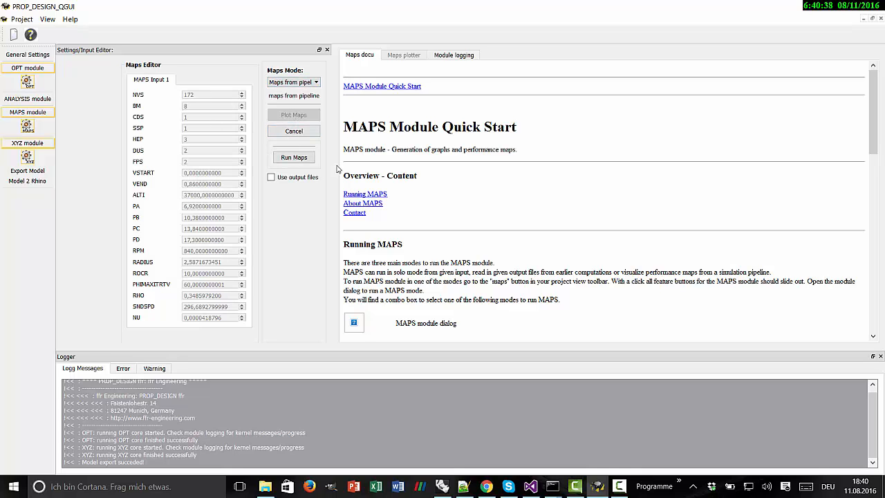
- Run the MAPS computation with the pipeline input and plot the resulting performance maps
click(293, 159)
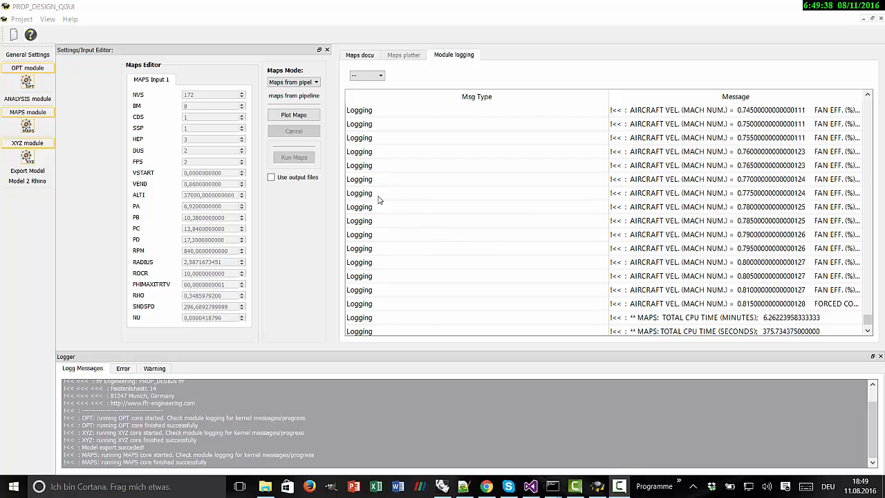
click(293, 116)
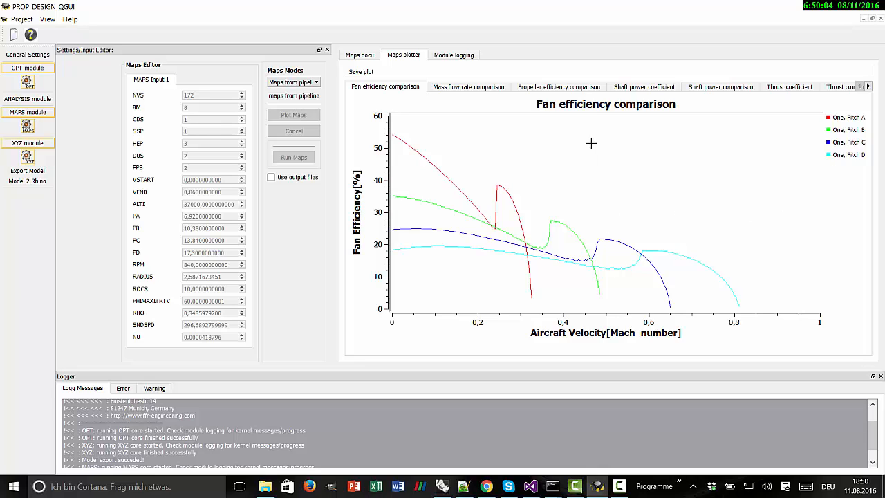
- View the propeller efficiency comparison, shaft power coefficient and shaft power comparison plots
click(543, 89)
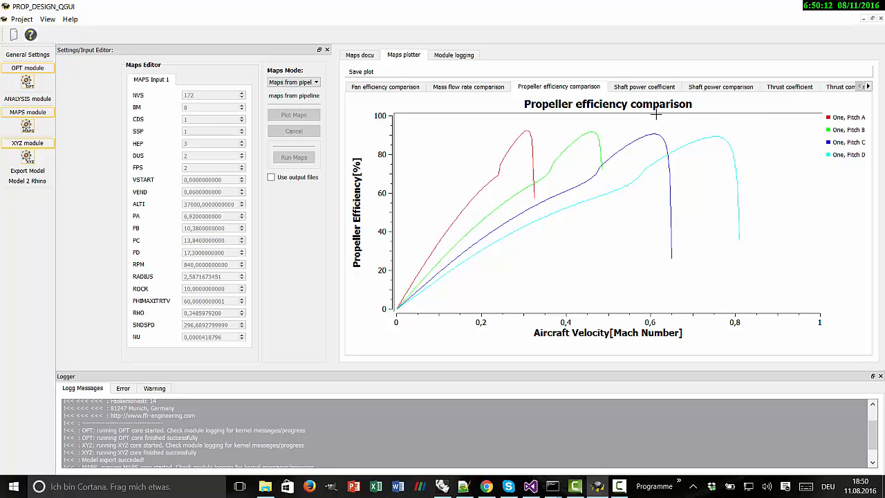
click(645, 87)
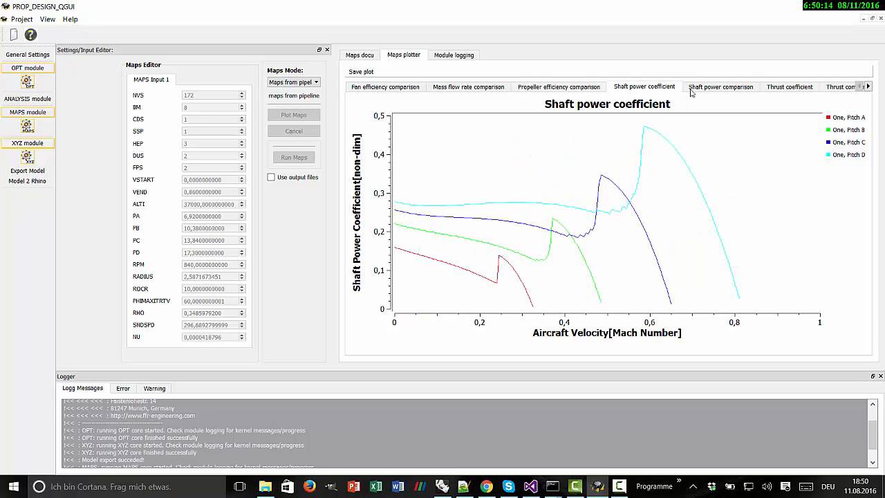
click(690, 91)
- Compare the shaft power curves in different units, switching the plot between Watts and KW
click(736, 104)
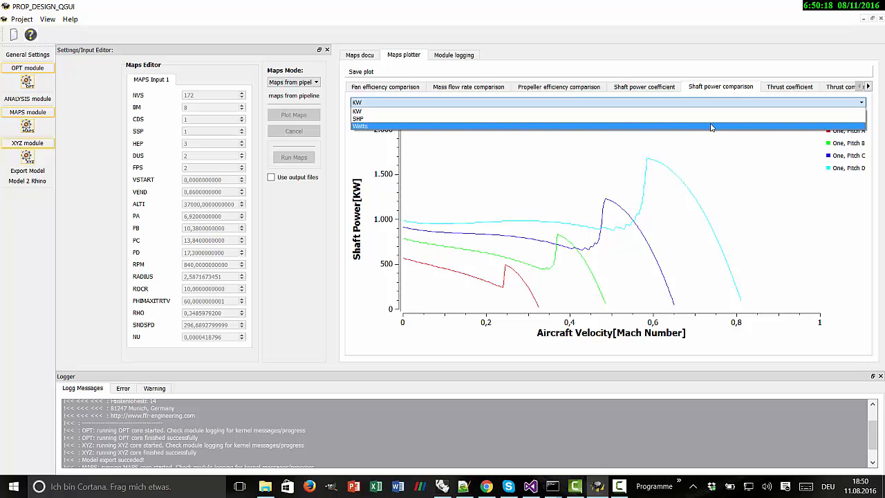
click(711, 127)
click(690, 103)
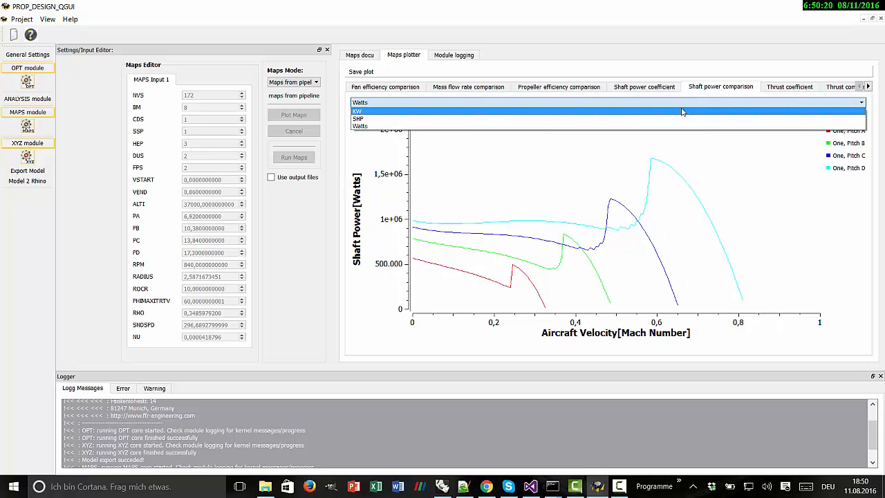
click(681, 112)
click(664, 103)
click(640, 123)
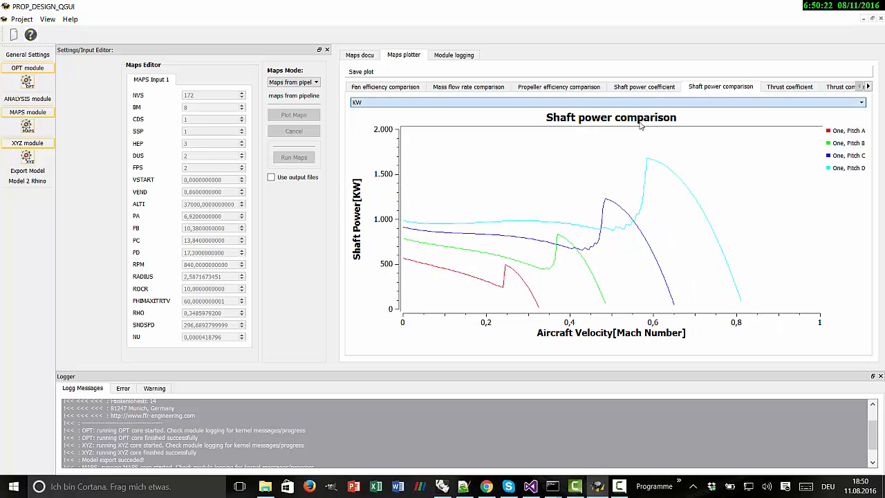
click(629, 103)
click(609, 129)
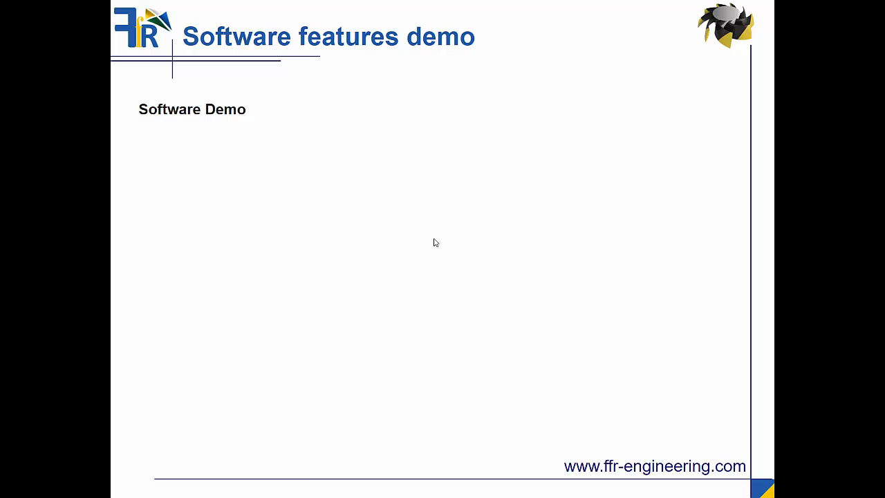
click(434, 239)
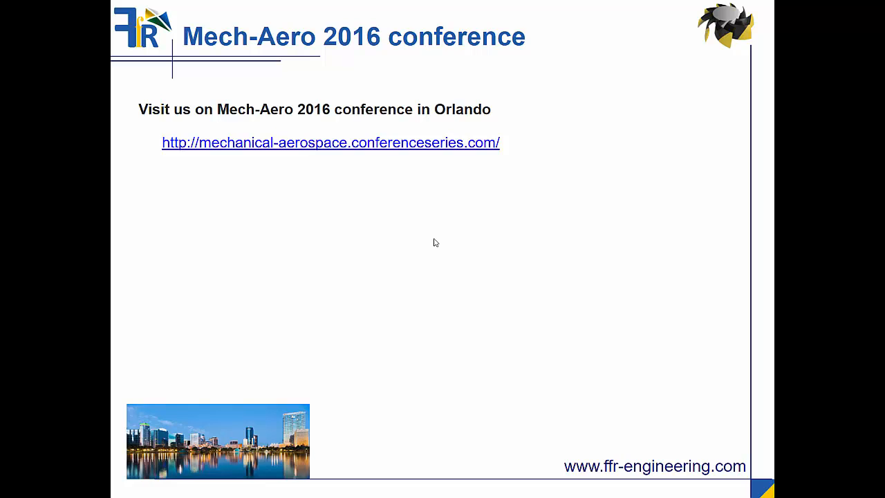
click(434, 239)
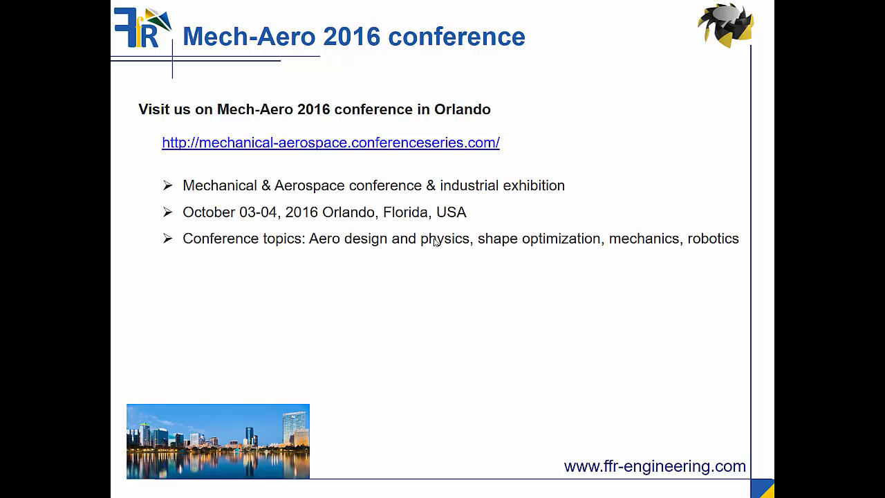